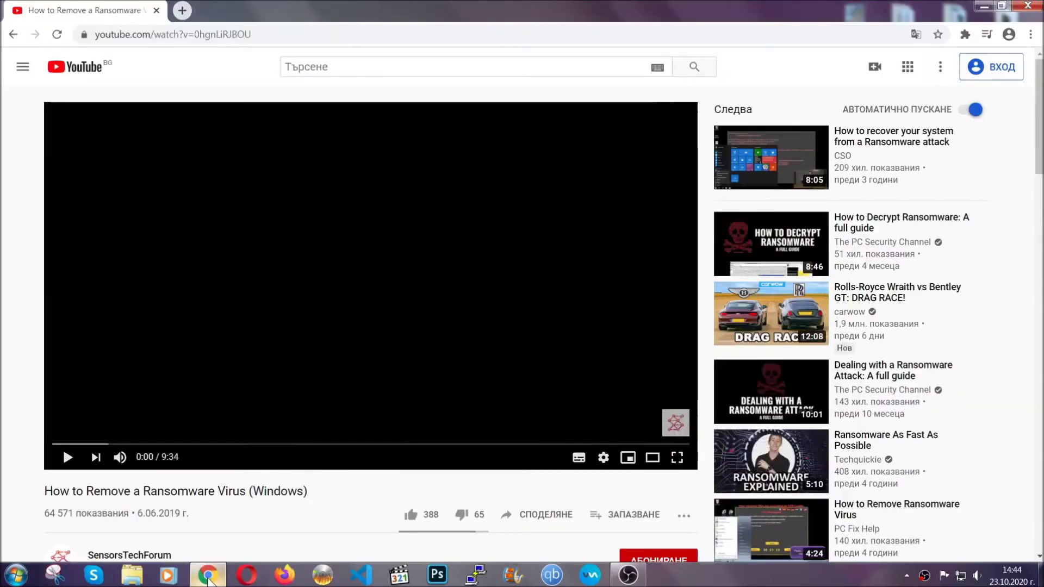
Step: Scroll the YouTube video page down to reveal the description's sensorstechforum.com link
scroll(188, 441, "down", 4)
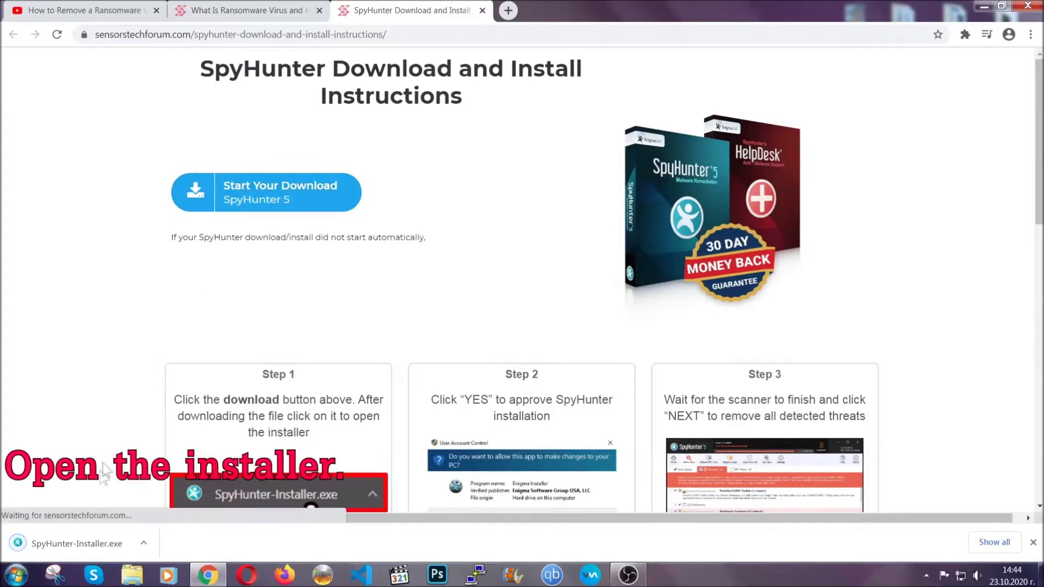
Step: Run the downloaded SpyHunter-Installer.exe from Chrome's download bar
left_click(78, 544)
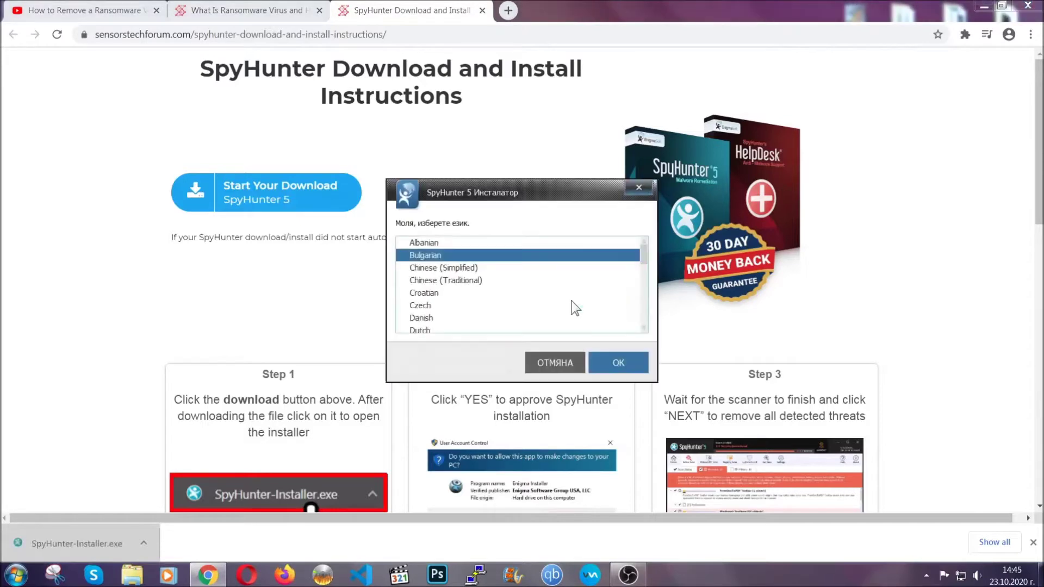
Step: Install SpyHunter 5 in English, accepting the EULA, and finish setup to begin scanning
scroll(536, 298, "down", 1)
scroll(495, 300, "down", 1)
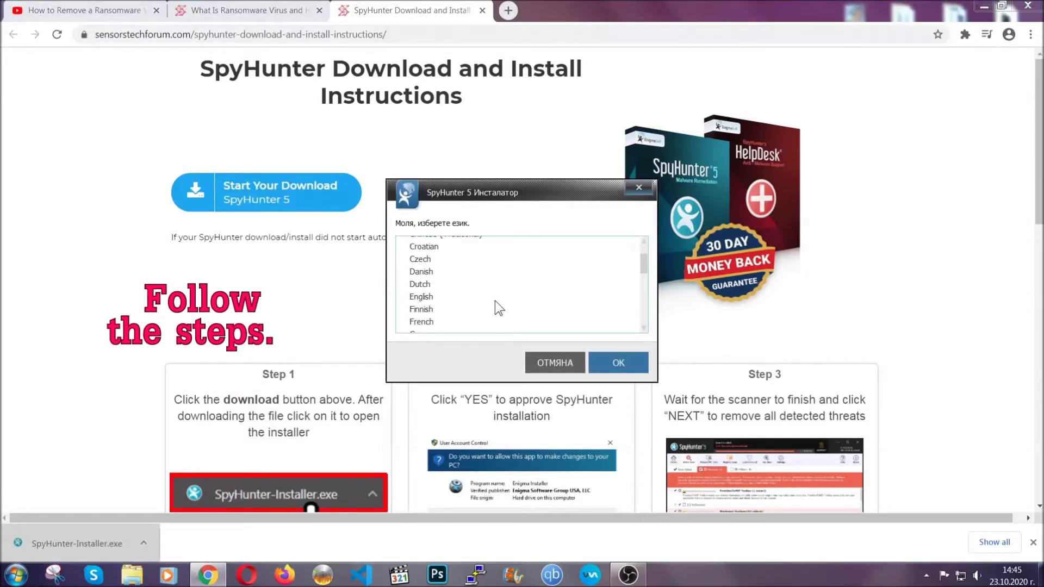
left_click(491, 297)
left_click(612, 362)
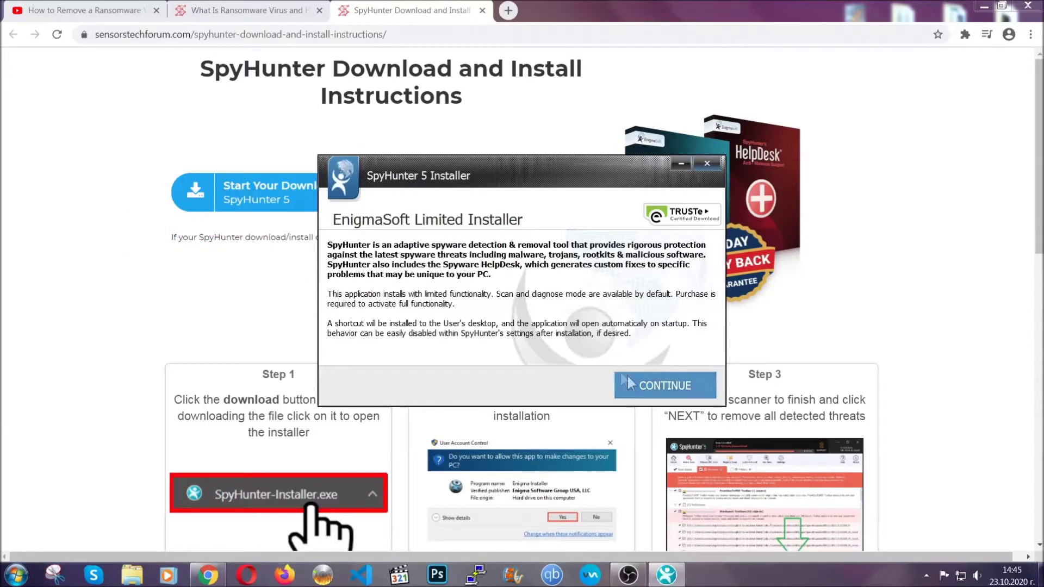
left_click(629, 378)
left_click(597, 352)
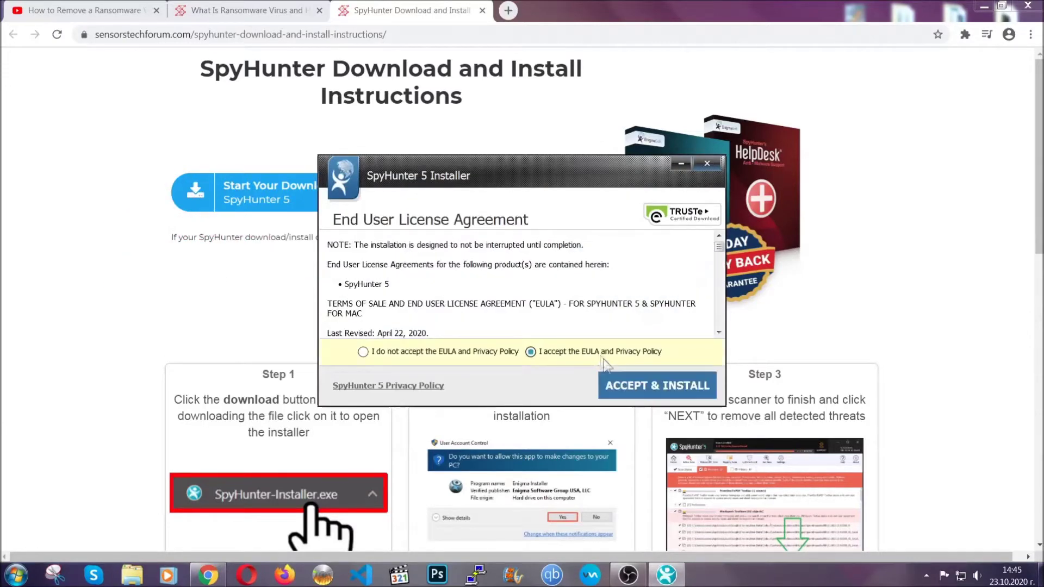
left_click(622, 383)
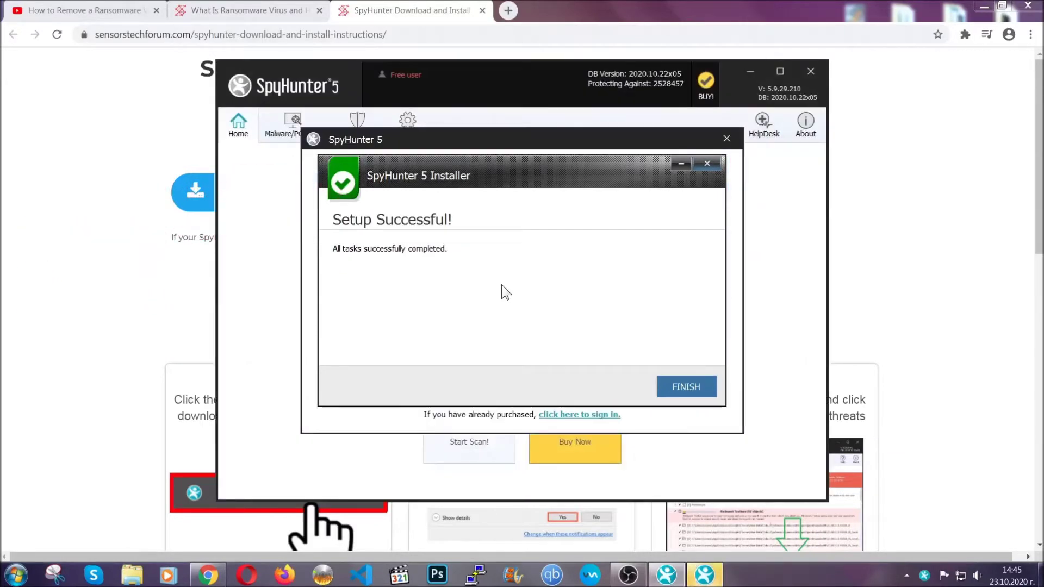
left_click(669, 388)
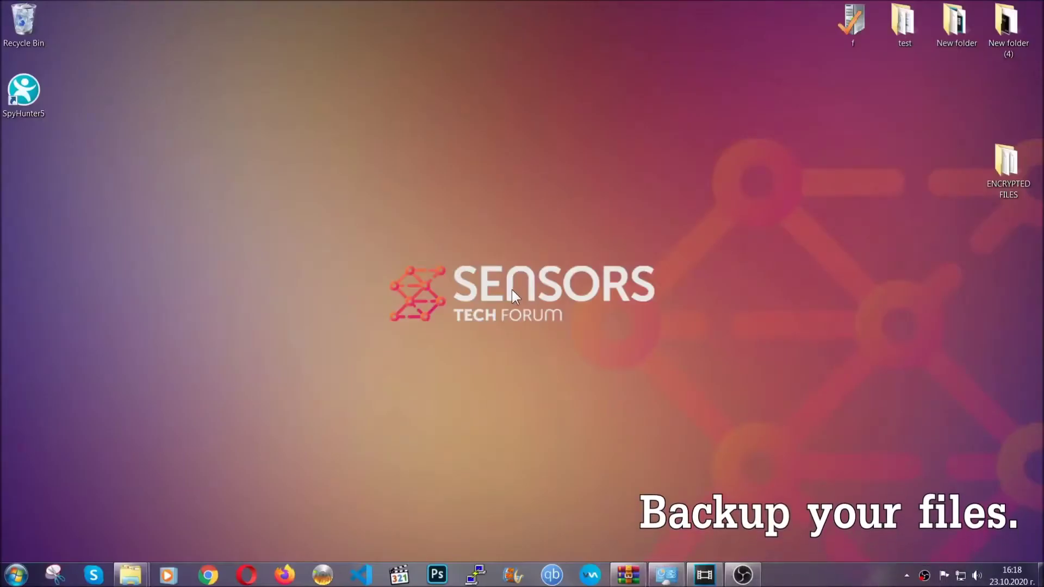
Step: Copy the six encrypted .efji files from the ENCRYPTED FILES folder
double_click(1001, 169)
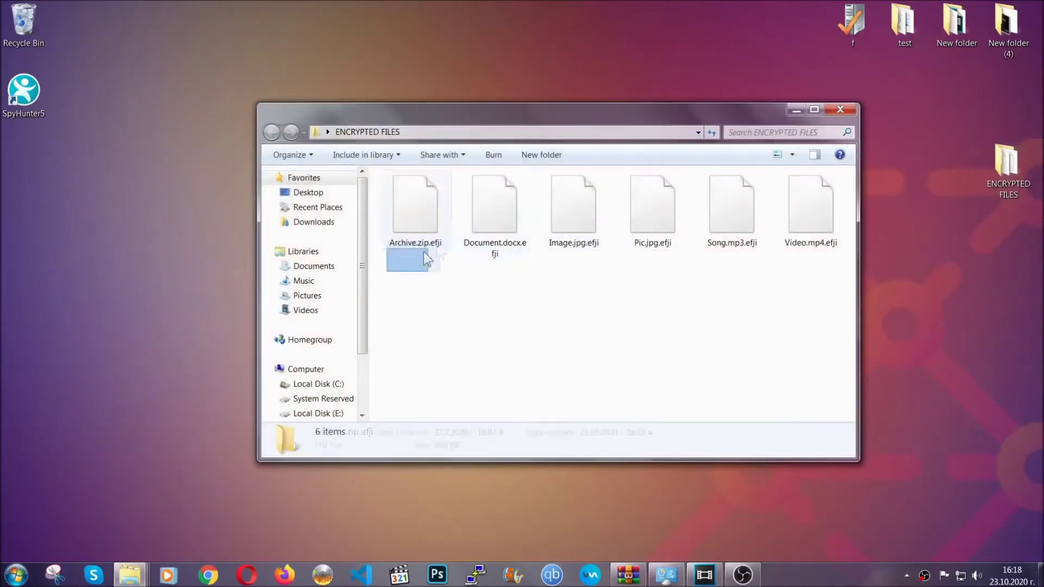
left_click_drag(424, 254, 814, 193)
right_click(814, 193)
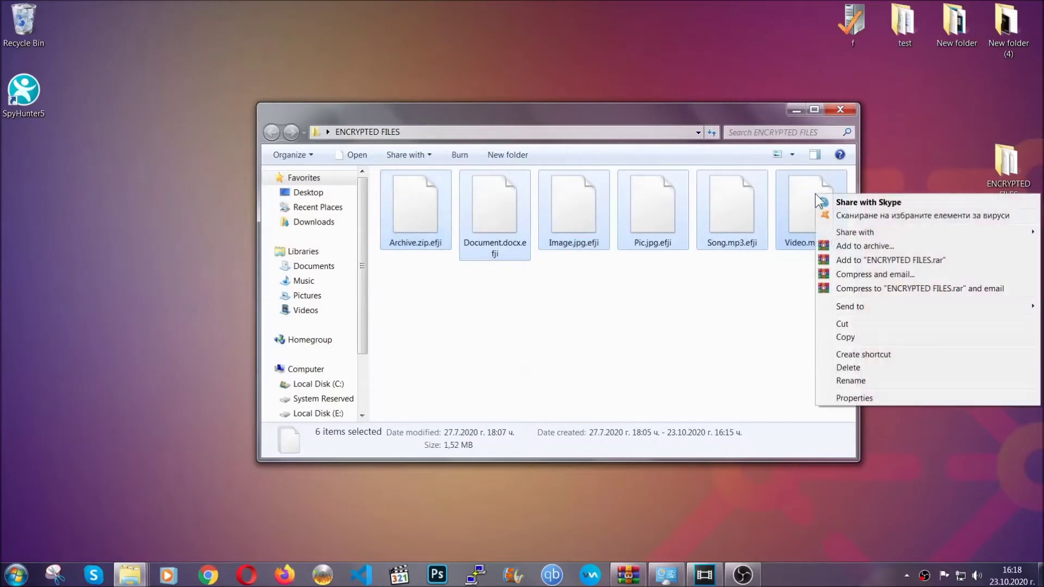
left_click(845, 337)
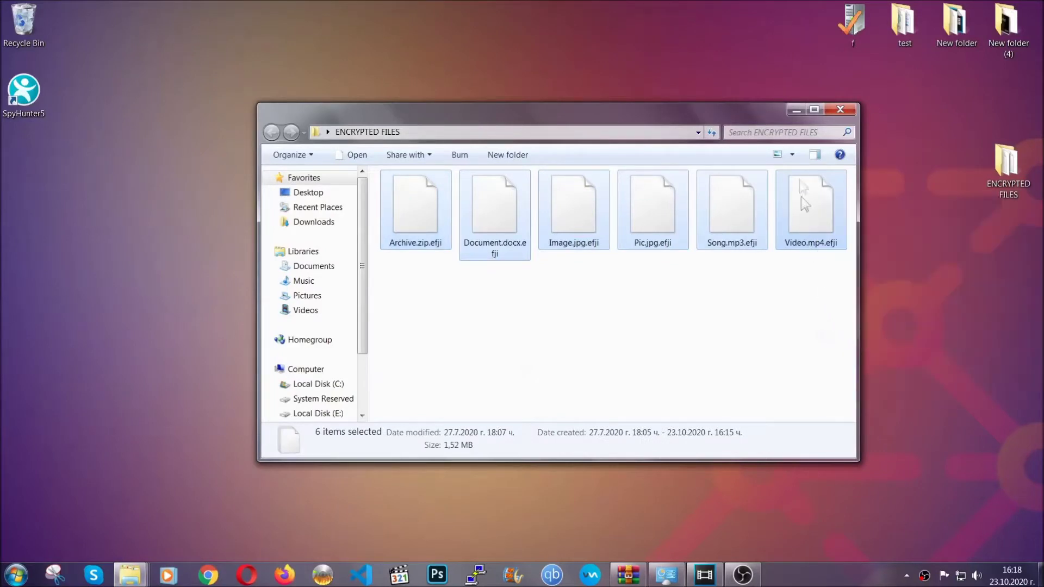
Step: Paste the six files onto FLASH DRIVE (H:) and close the Explorer window
left_click(796, 110)
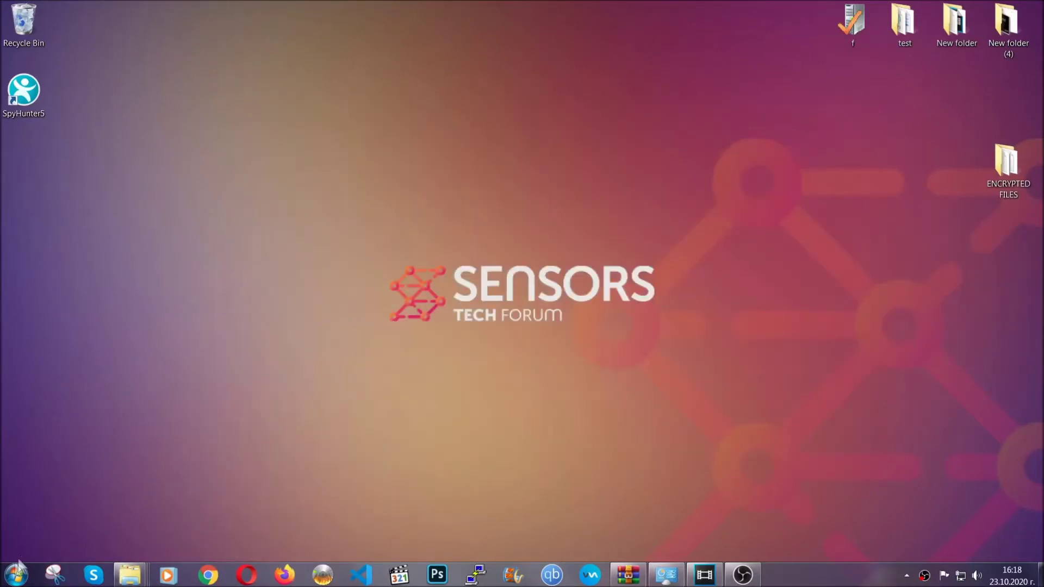
left_click(17, 576)
left_click(199, 410)
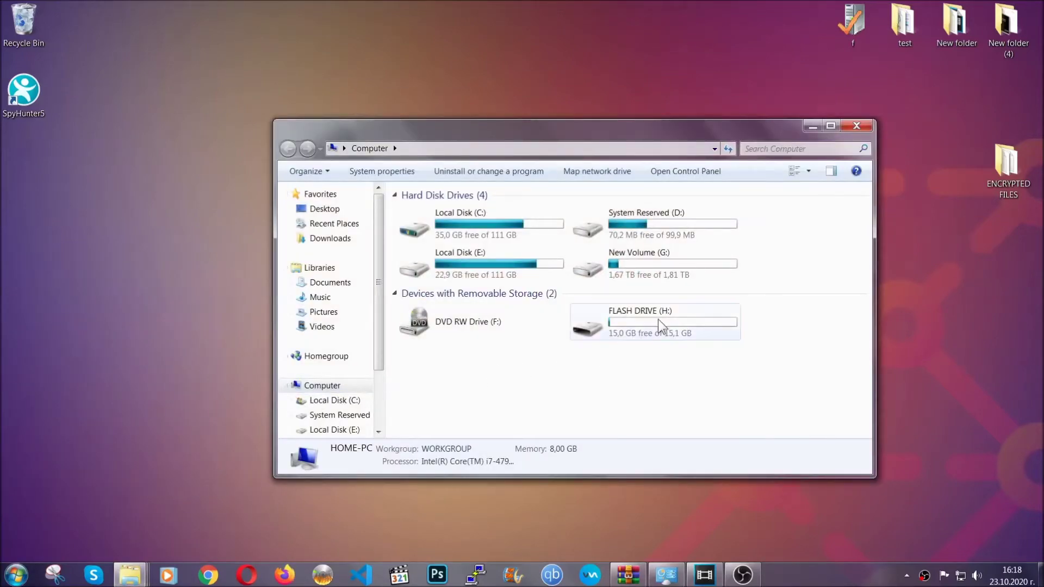
double_click(658, 319)
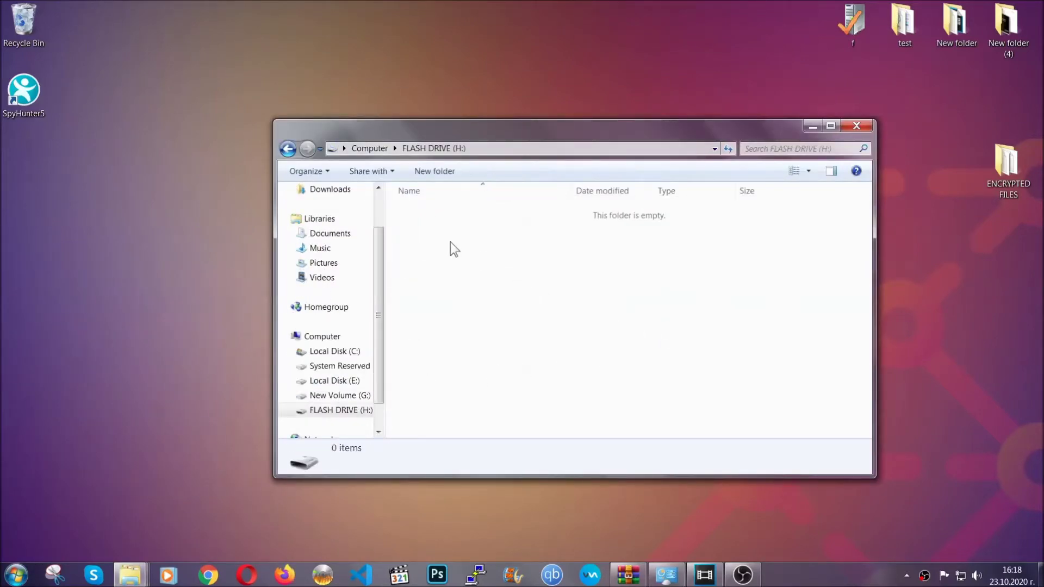
right_click(450, 242)
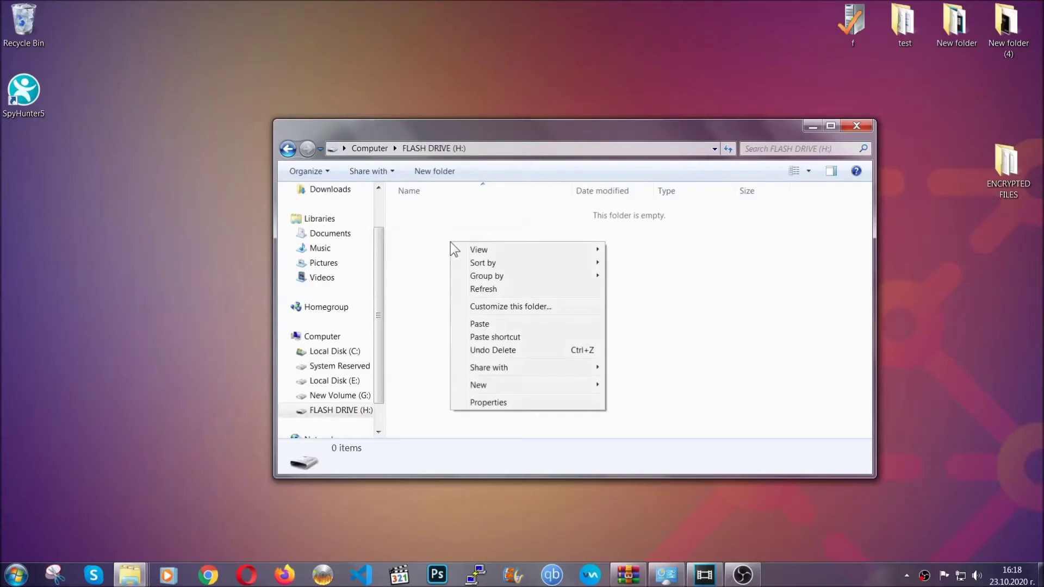
left_click(475, 324)
left_click(476, 325)
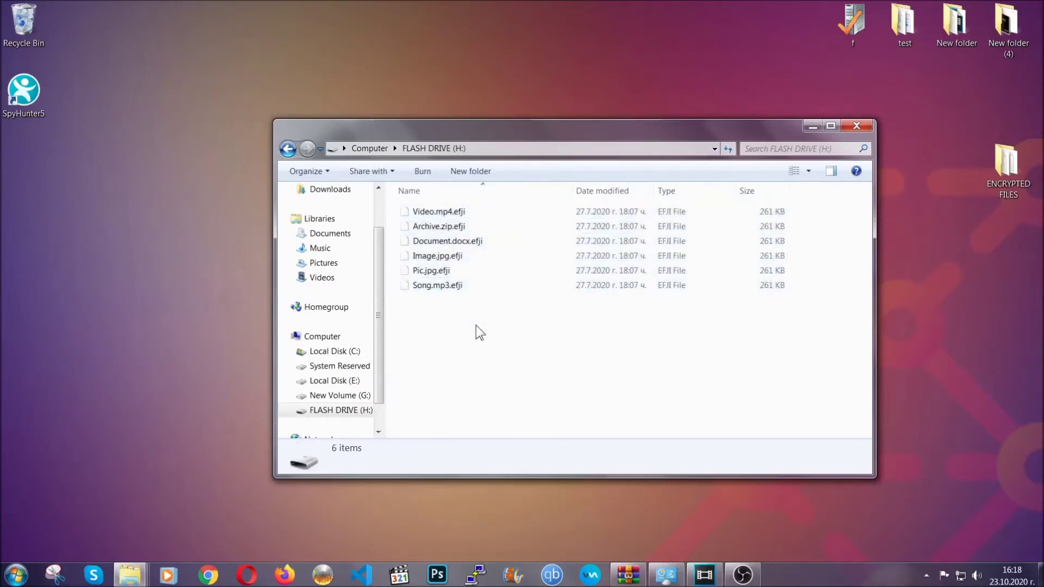
left_click(858, 127)
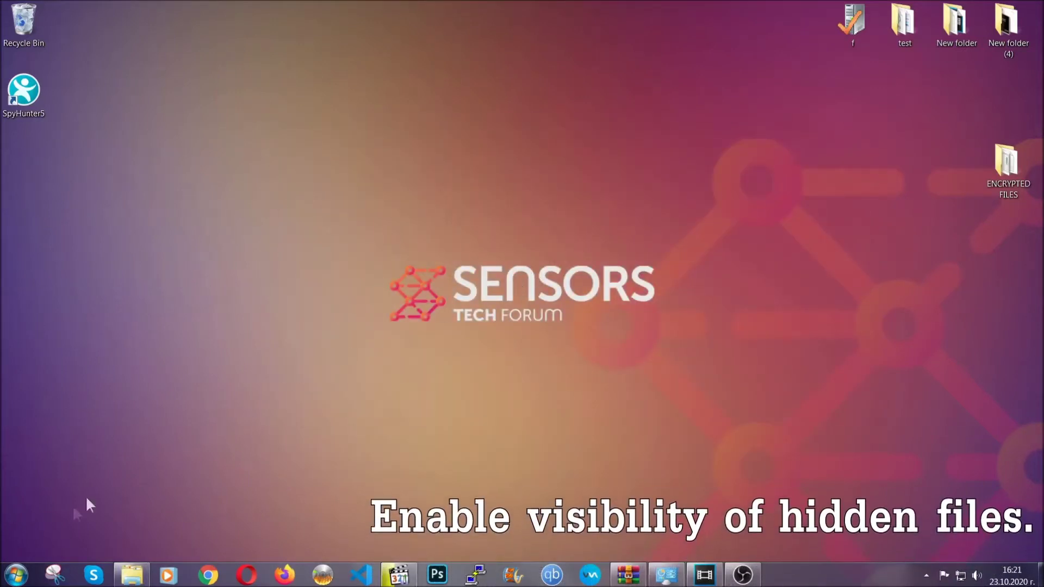
Step: Enable 'Show hidden files, folders, and drives' via the 'hidden files and folders' setting, applying it
left_click(16, 574)
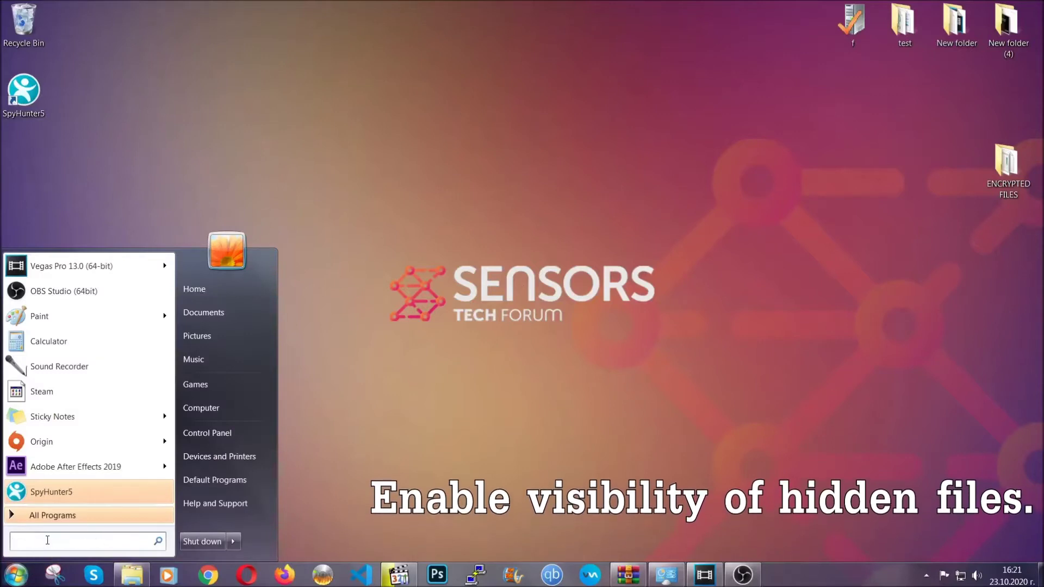
left_click(46, 540)
type("s")
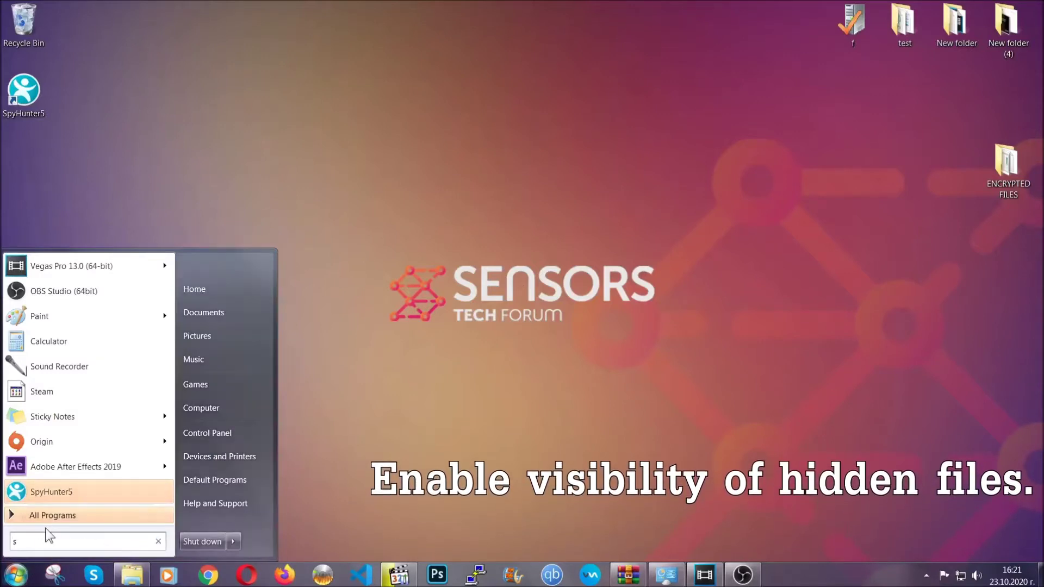
type("howh")
key("BackSpace")
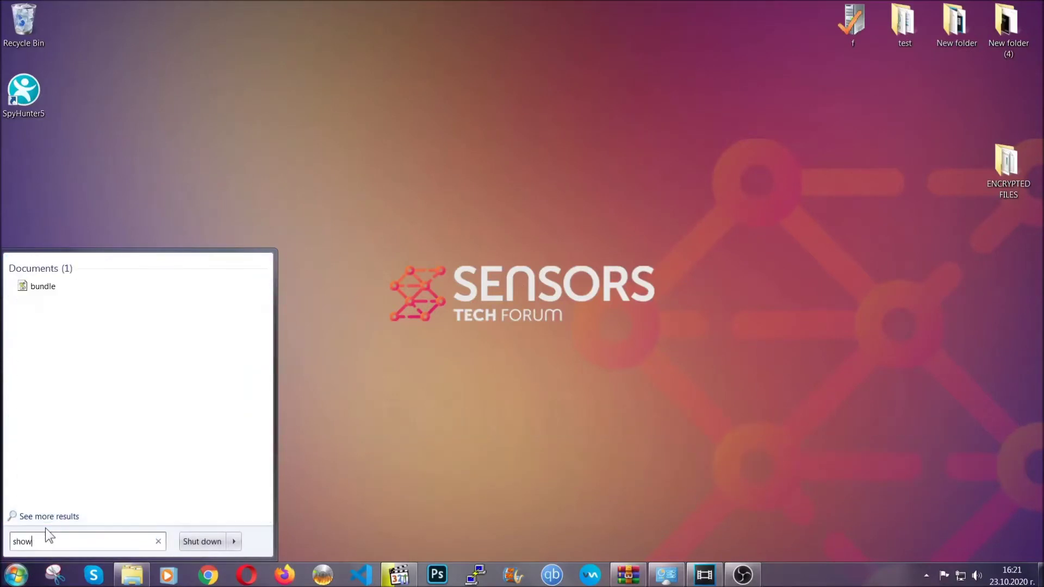
type(" hidden files")
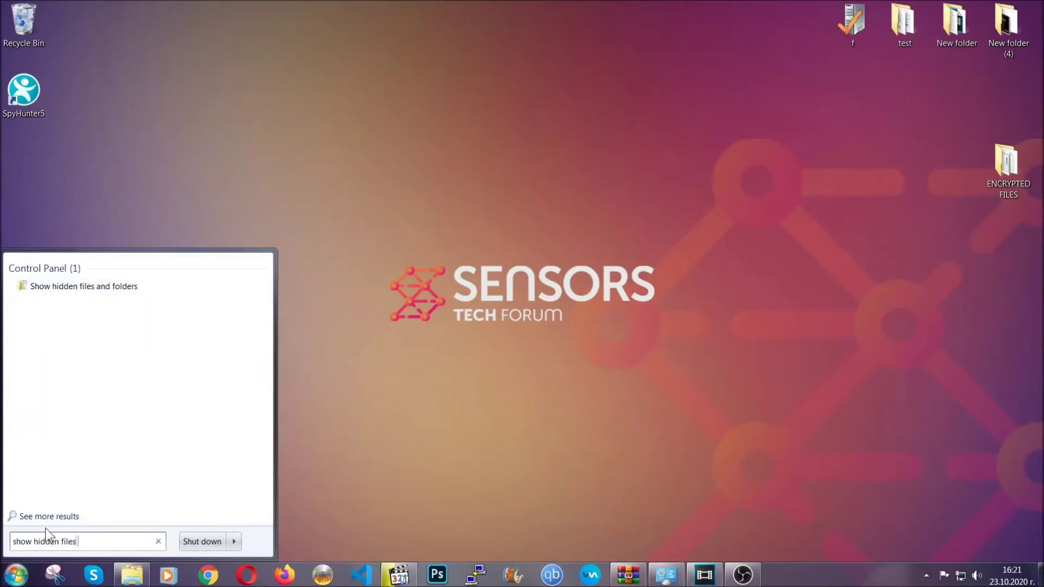
type(" and folders")
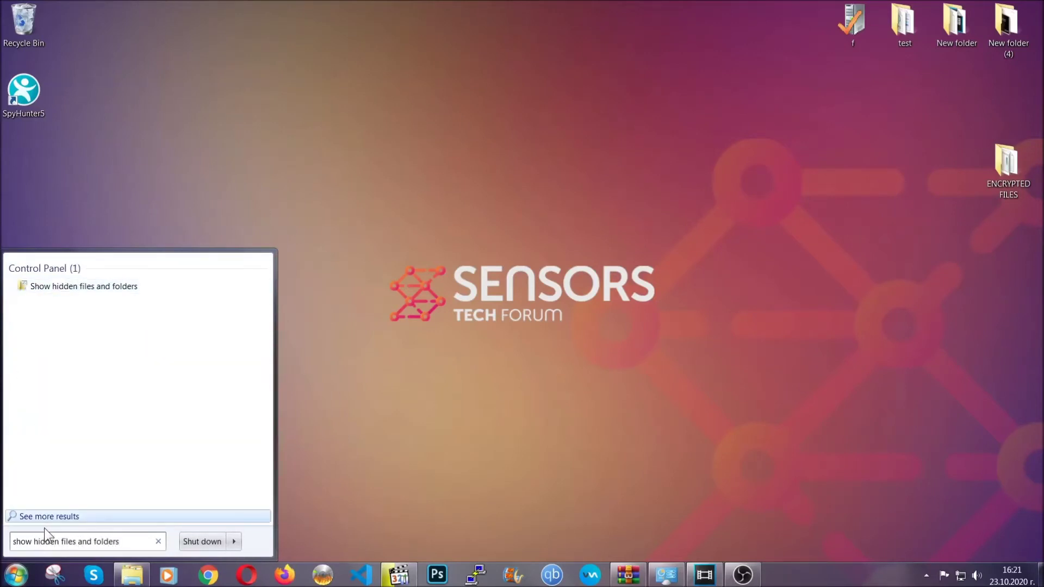
left_click(122, 286)
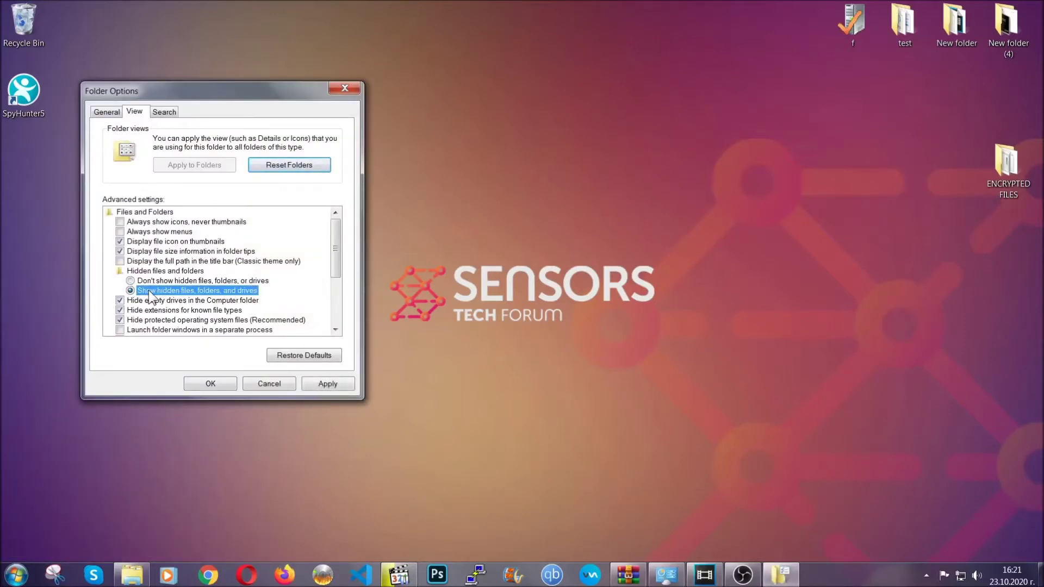
left_click(324, 386)
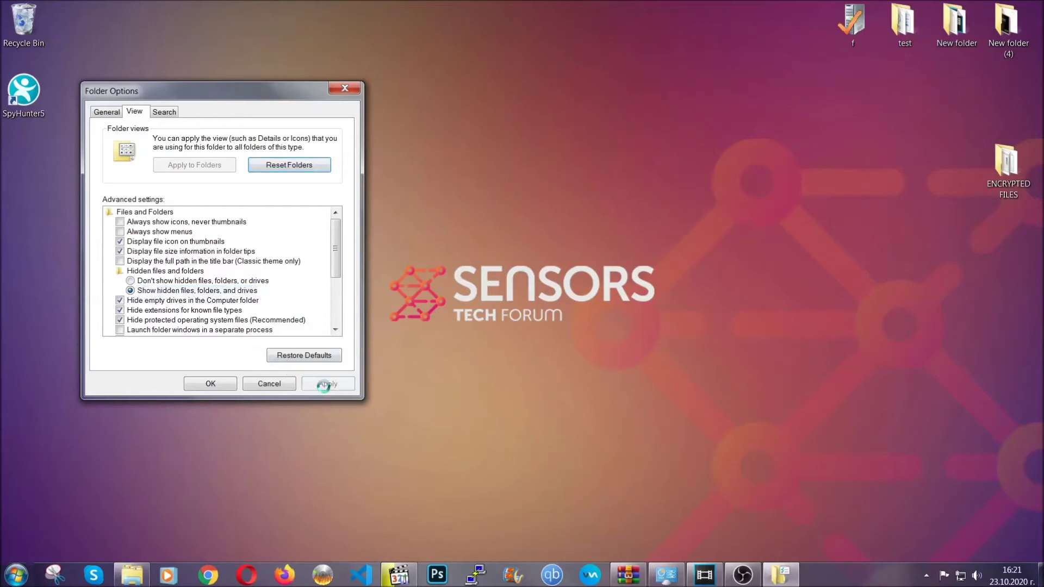
left_click(206, 382)
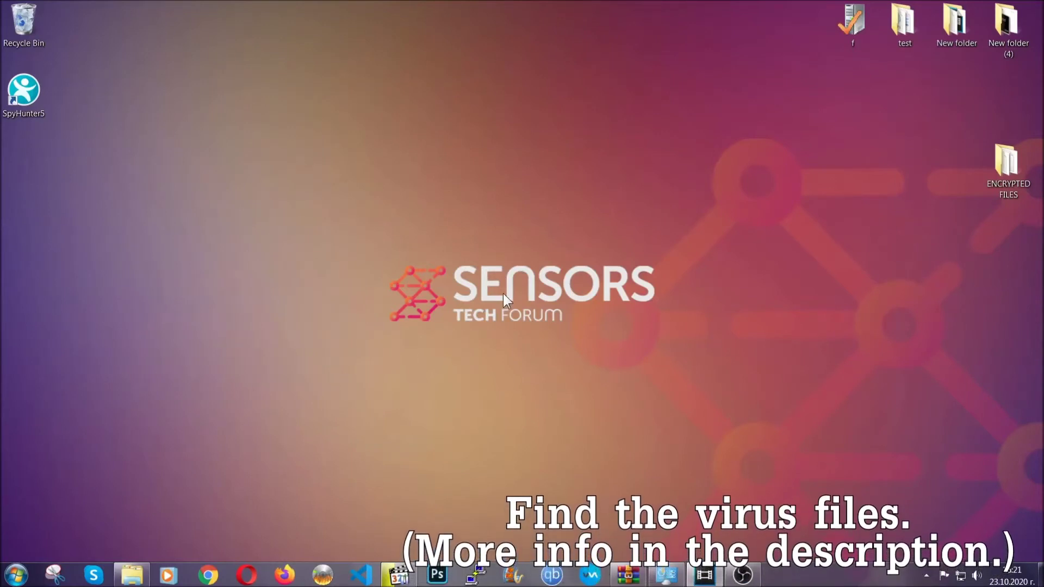
Step: Search Computer for executables named 'Example Virus Name' (fileextension:exe)
left_click(14, 575)
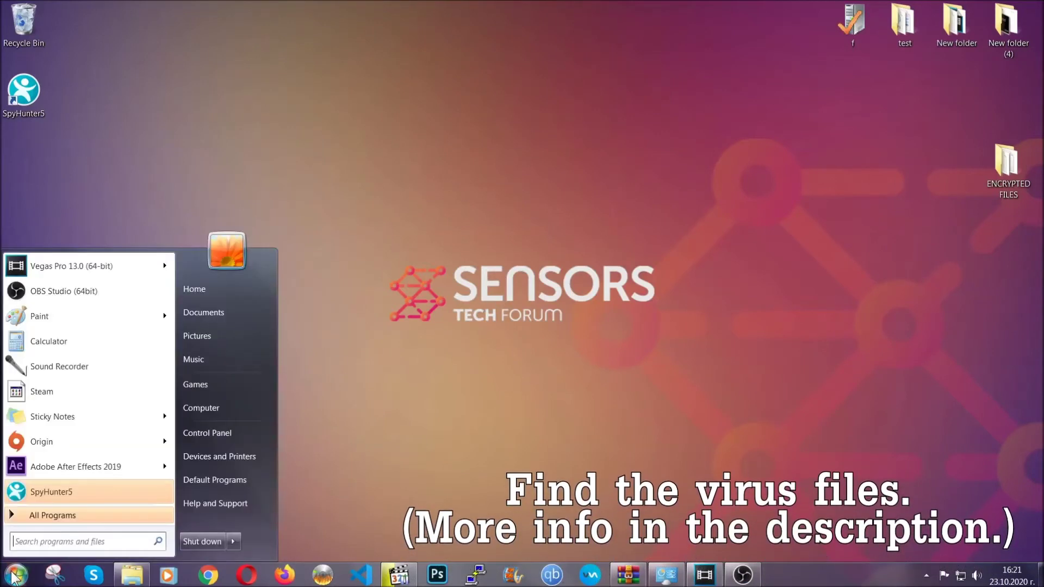
left_click(217, 408)
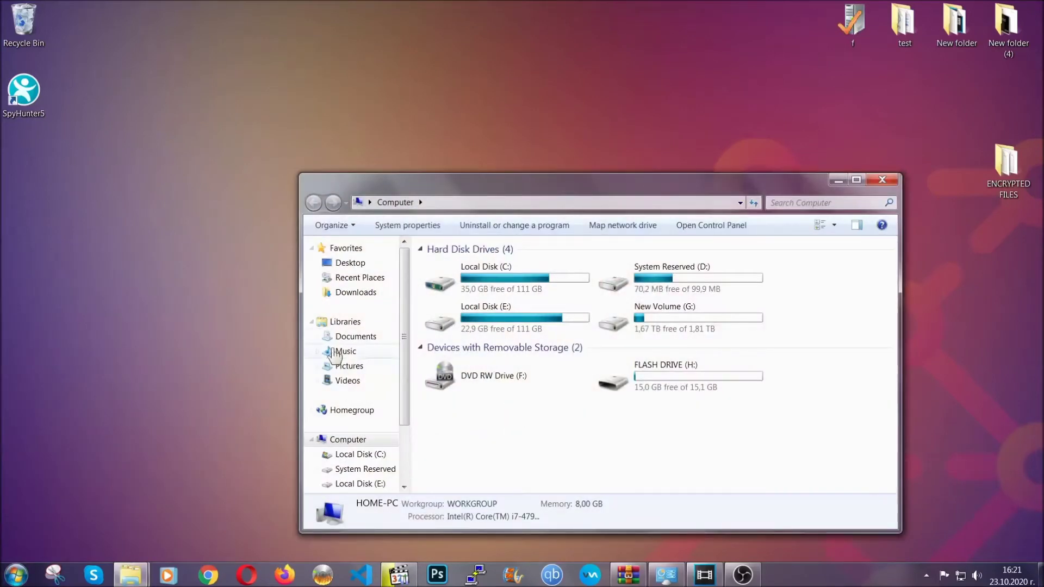
left_click_drag(567, 185, 495, 141)
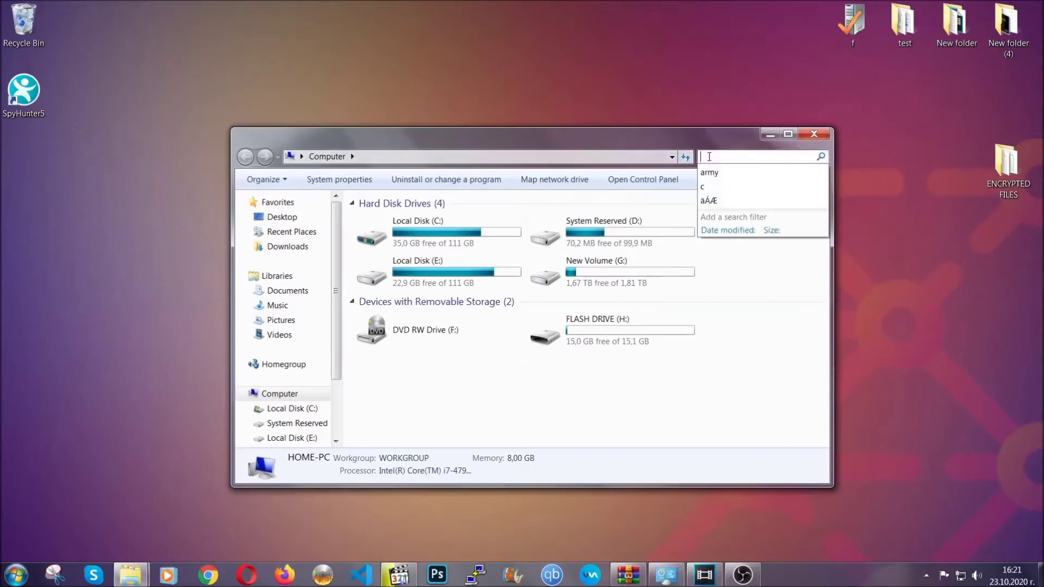
type("file")
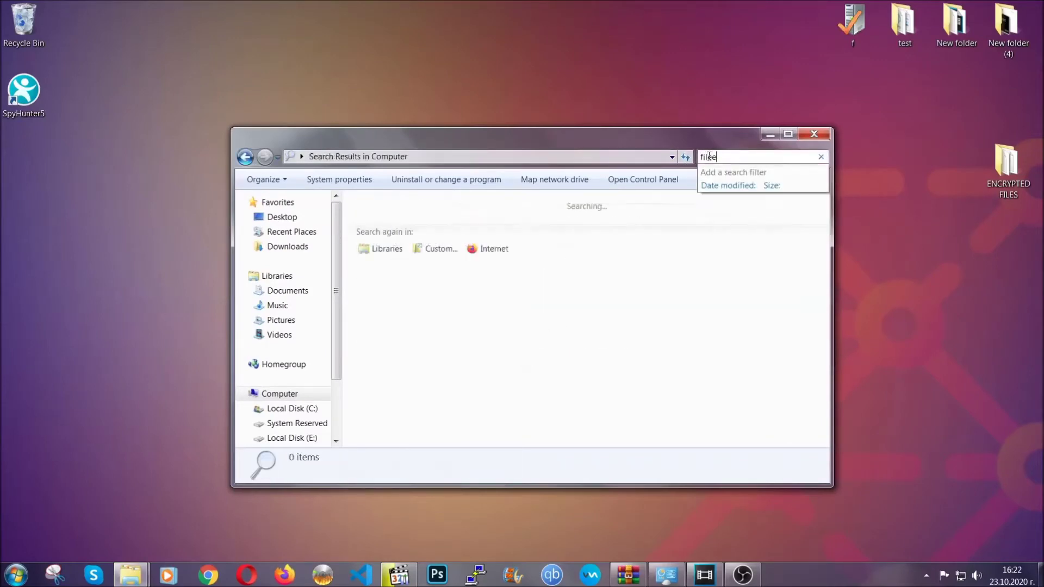
type("extension:exe ")
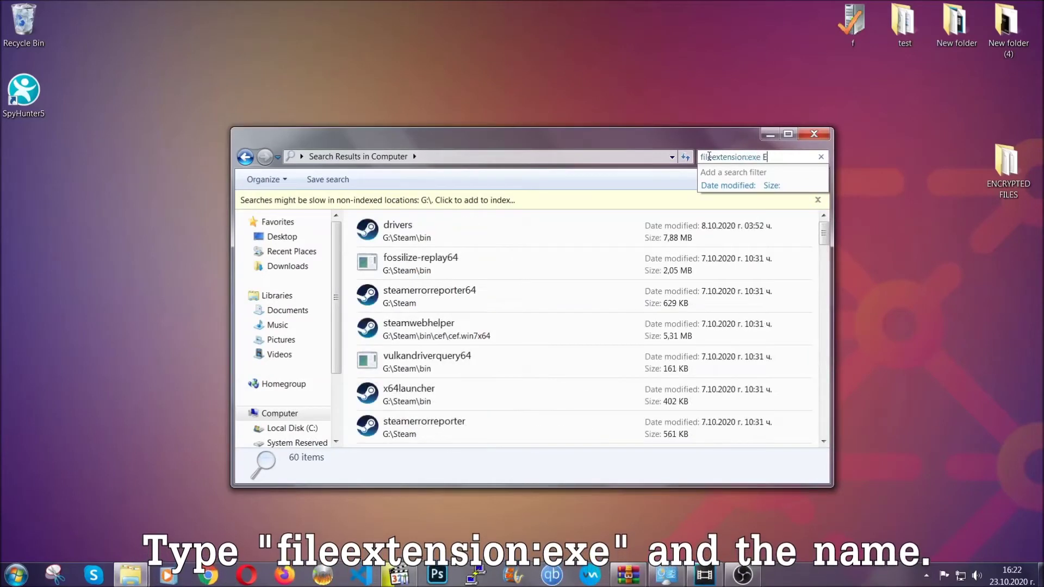
type("Example ")
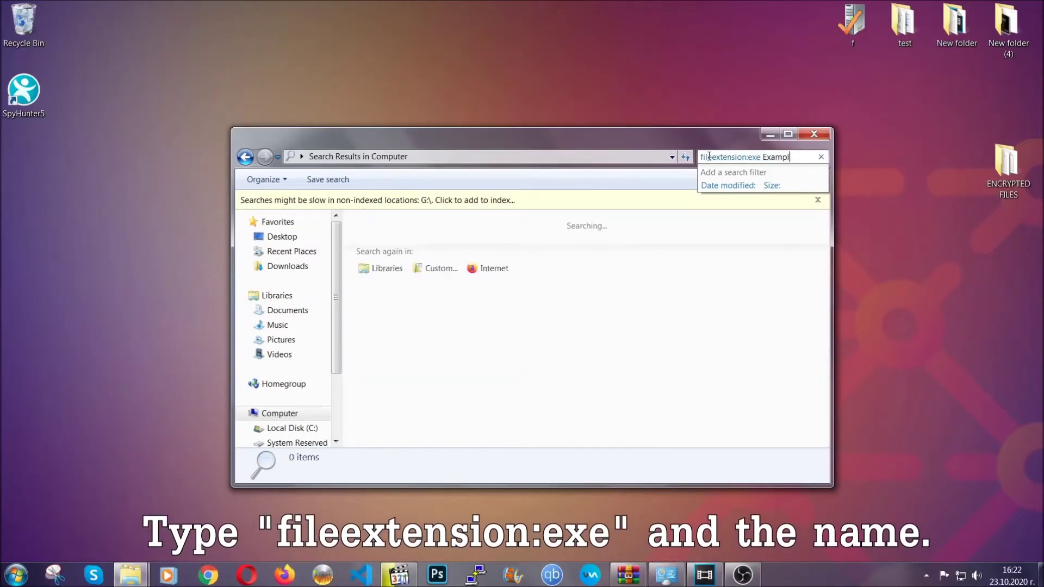
type("Virus Name")
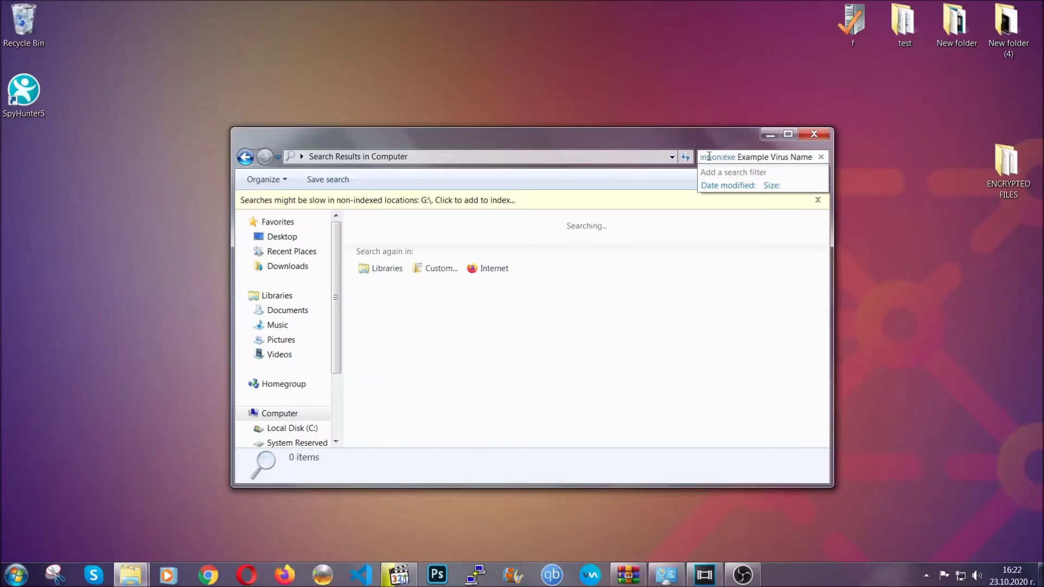
key("Return")
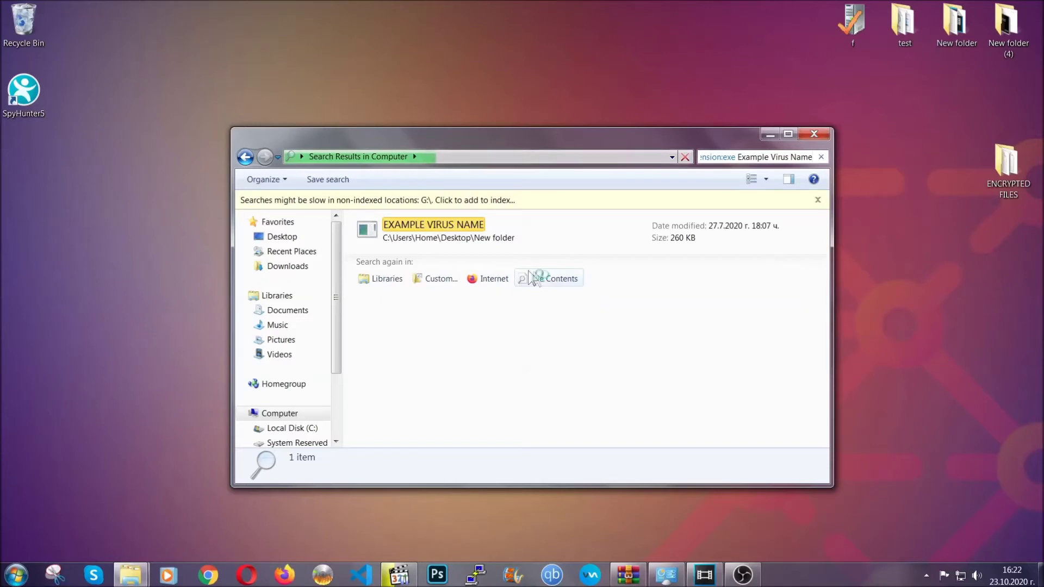
Step: Delete the EXAMPLE VIRUS NAME file to the Recycle Bin and close the search window
left_click(456, 221)
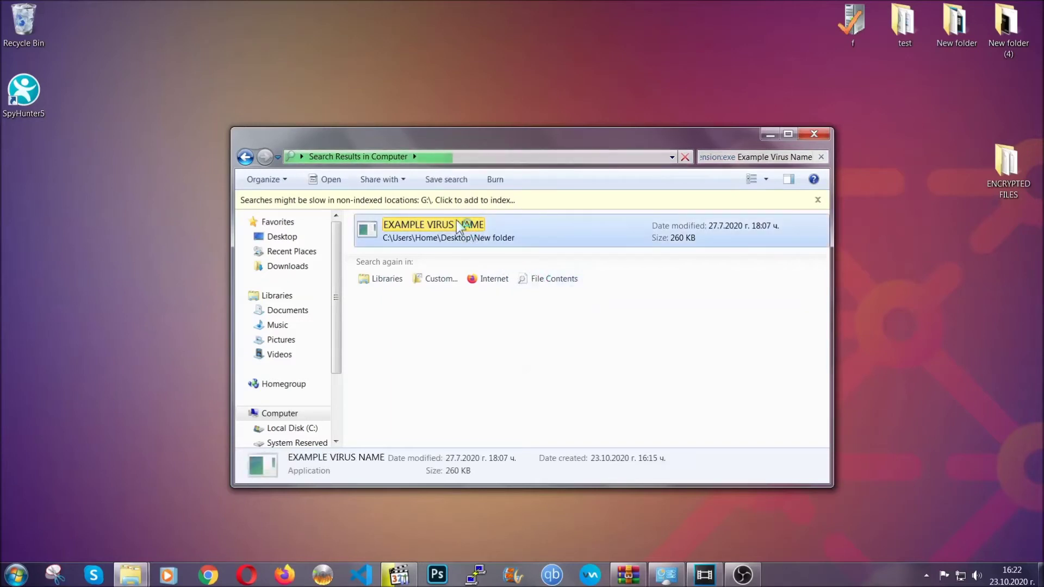
right_click(456, 223)
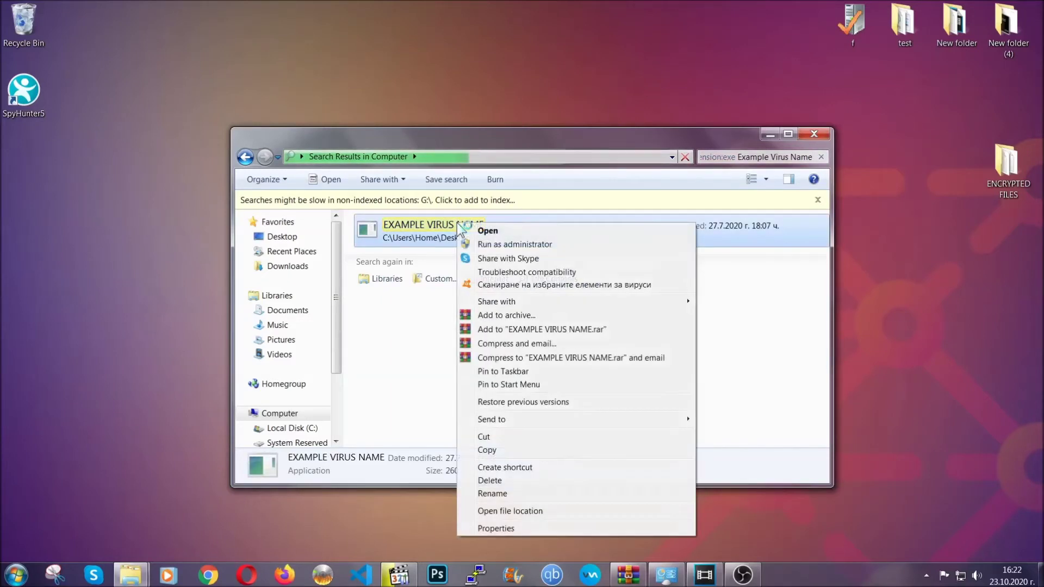
left_click(504, 480)
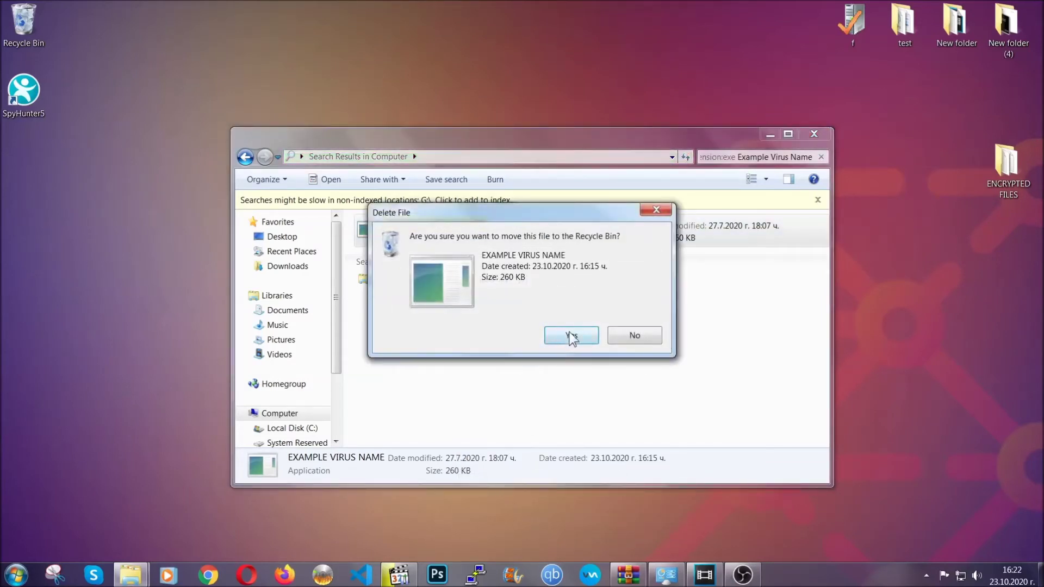
left_click(572, 336)
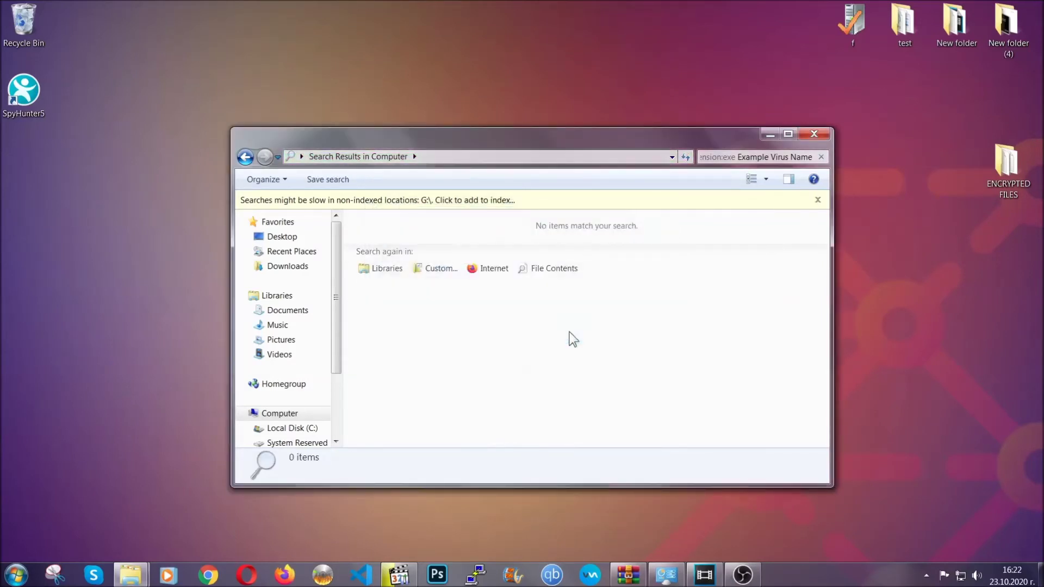
left_click(814, 133)
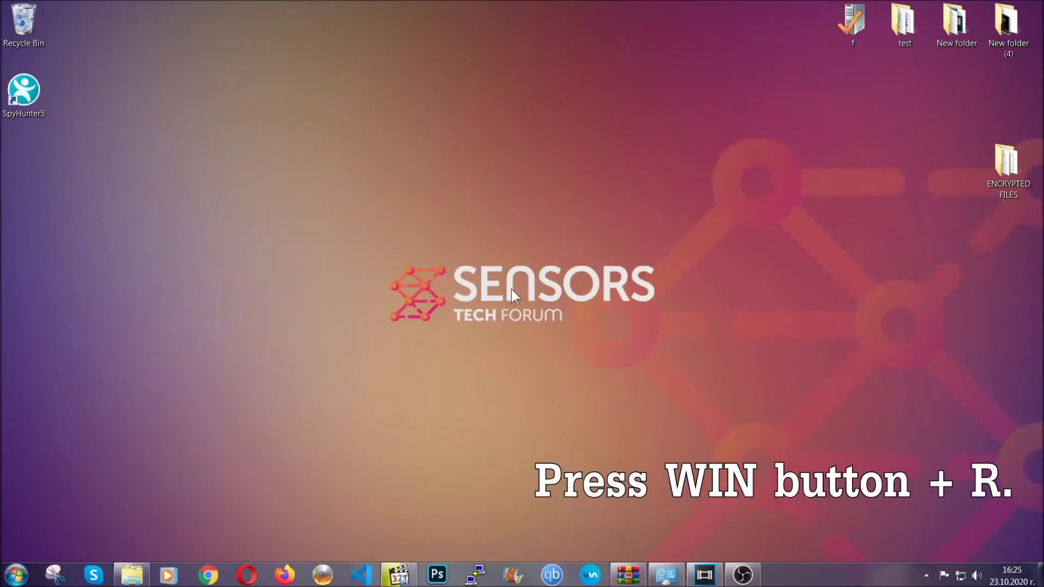
Step: Launch Registry Editor by running REGEDIT from the Run dialog
key("super+r")
left_click(112, 492)
double_click(100, 493)
type("REGEDIT")
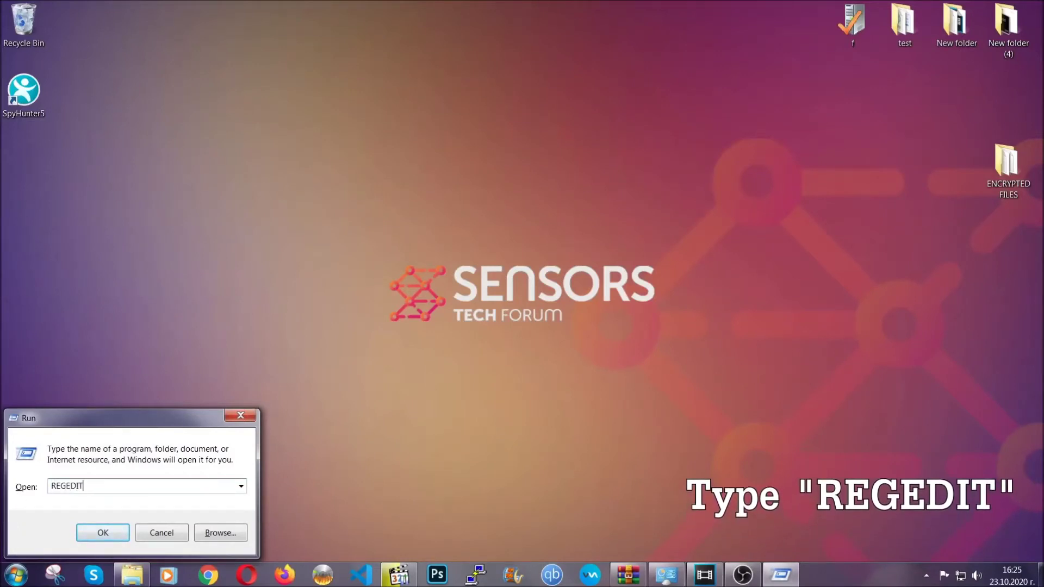
left_click(90, 530)
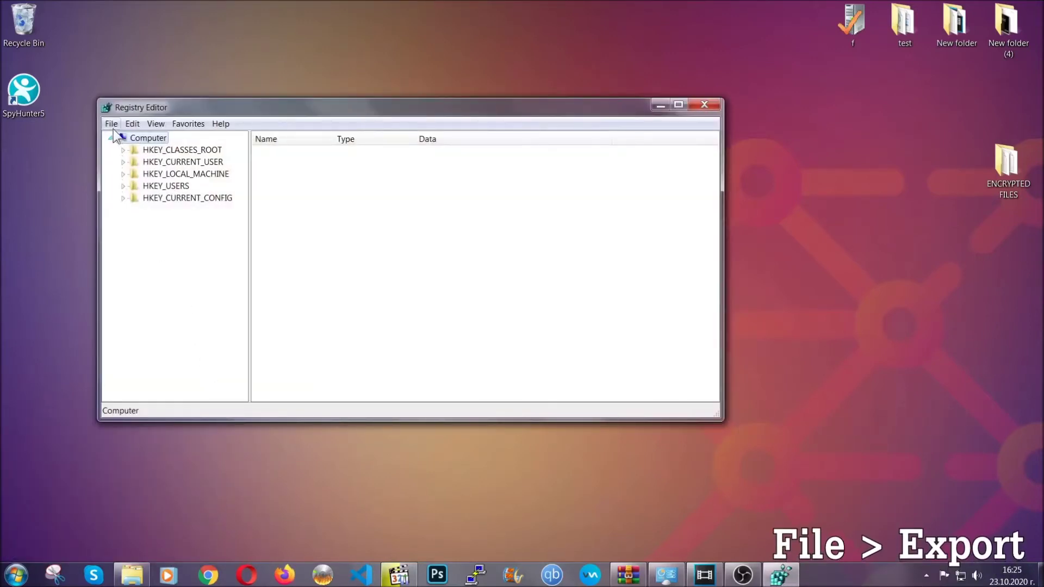
Step: Export the entire registry to the Desktop as BACKUP
left_click(112, 124)
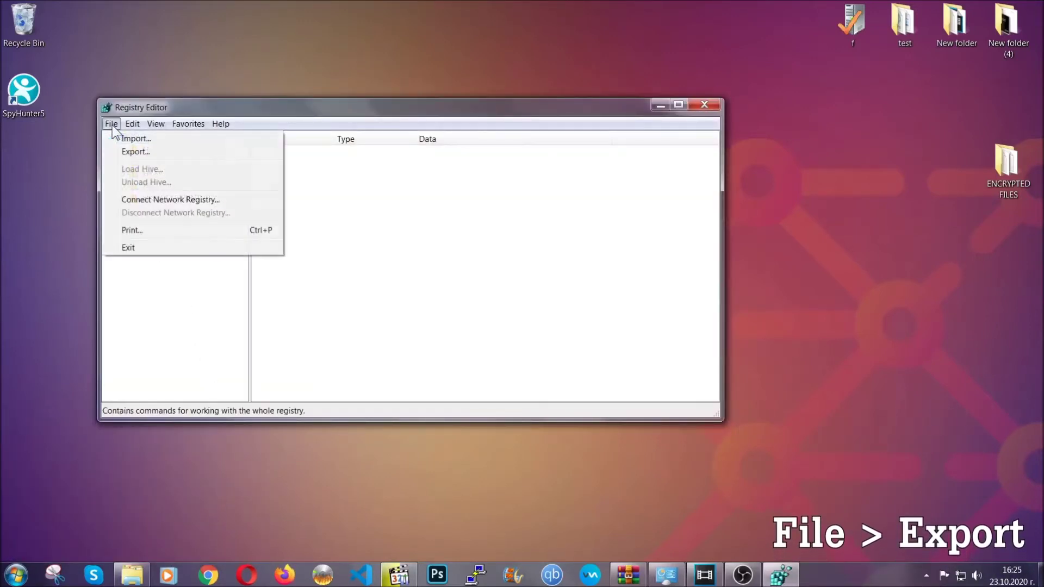
left_click(136, 151)
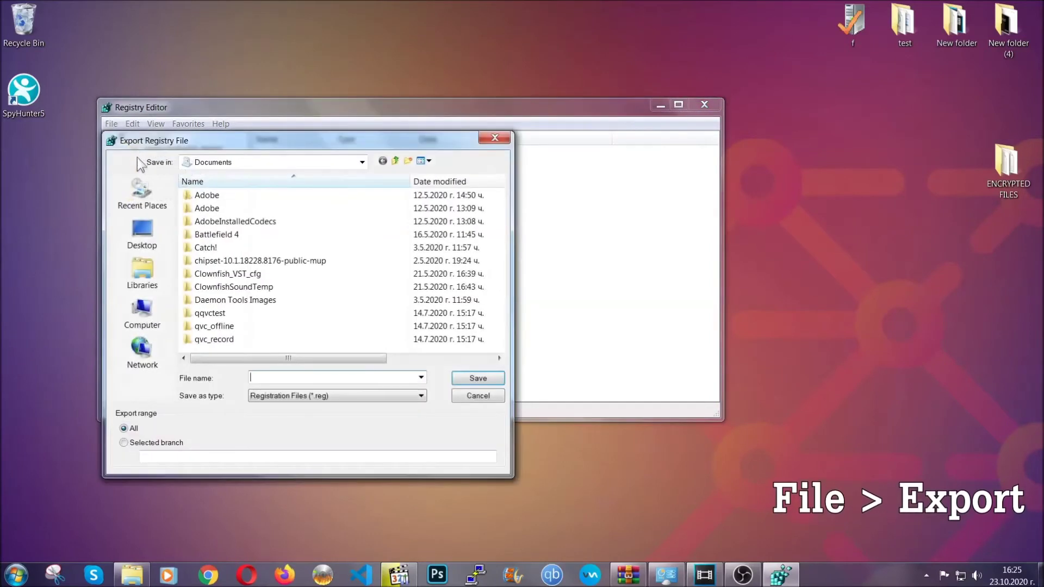
left_click(137, 230)
type("BACKUP")
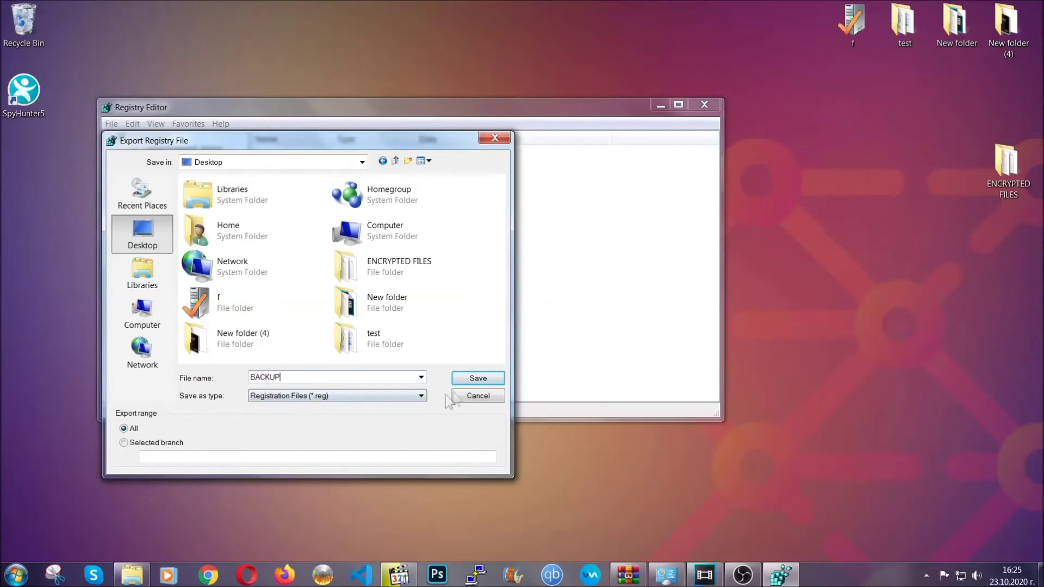
left_click(471, 380)
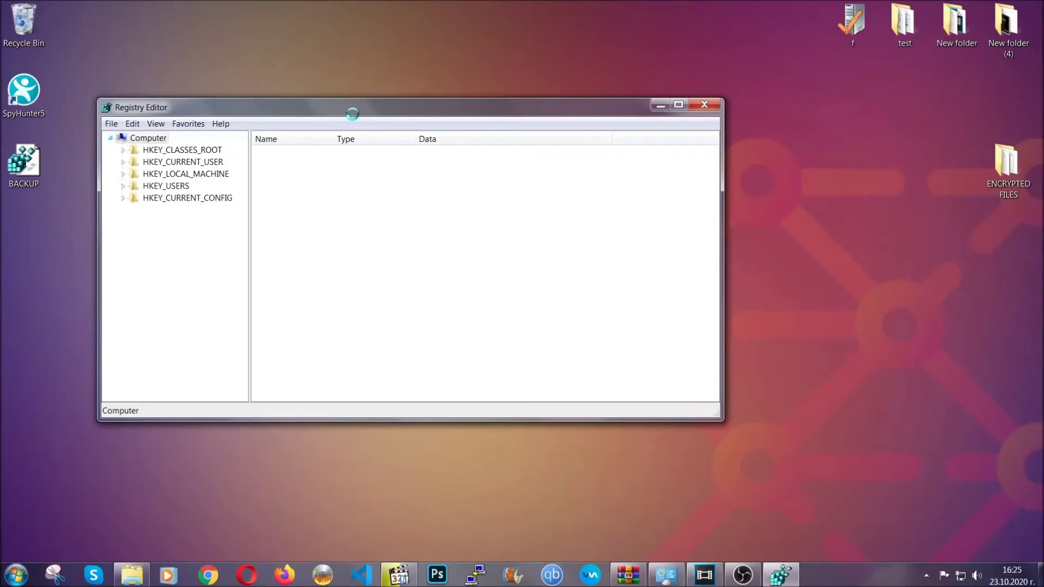
Step: Find the RunOnce key under CurrentVersion with a registry search
left_click_drag(352, 114, 456, 148)
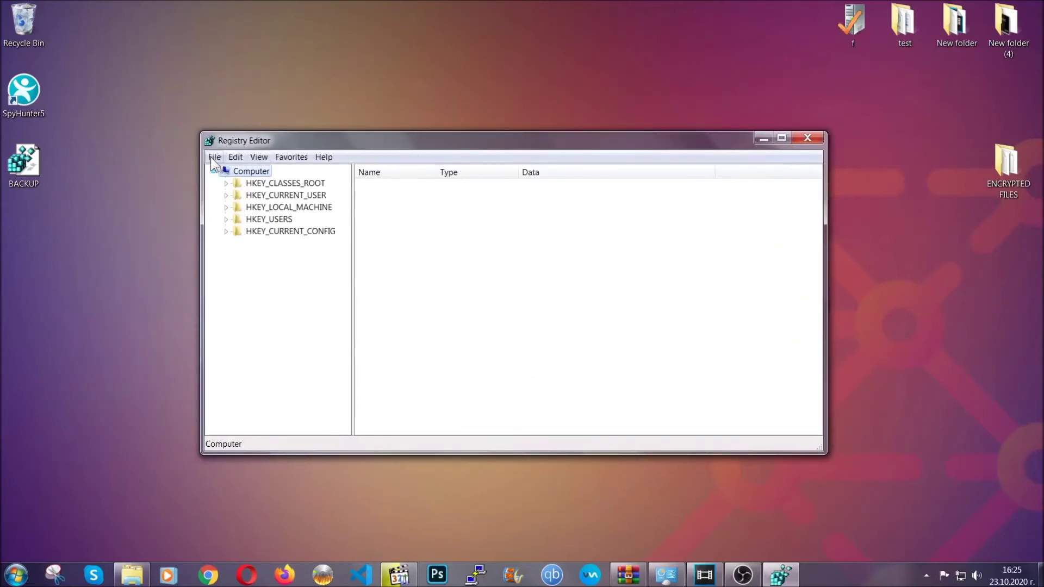
left_click(215, 159)
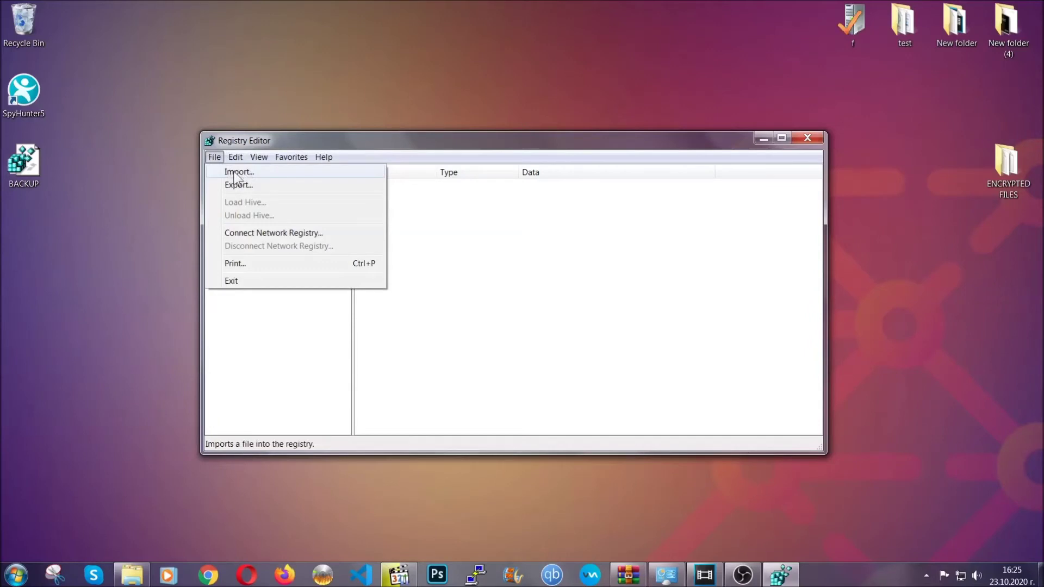
left_click(215, 158)
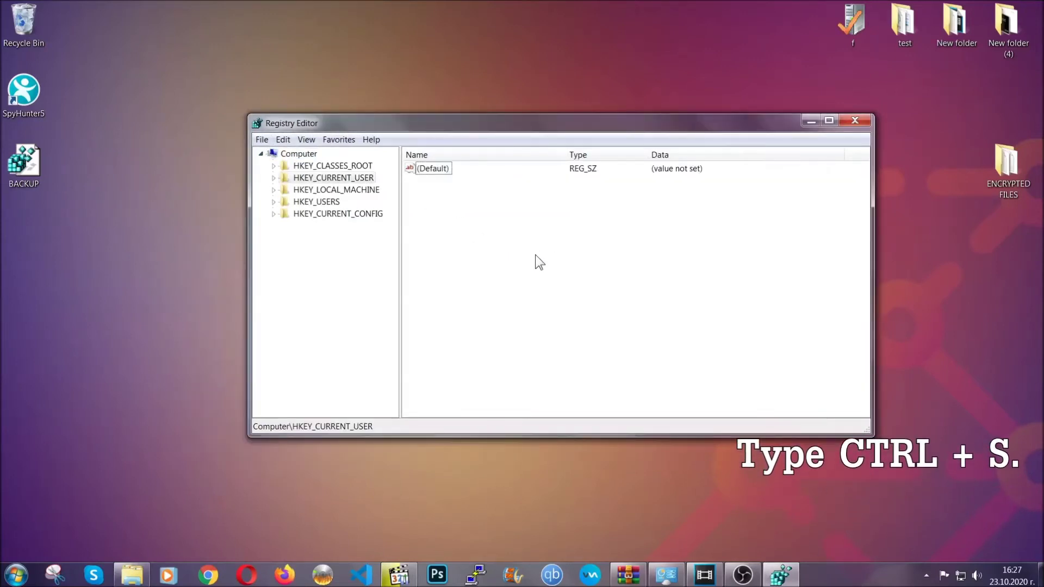
key("ctrl+f")
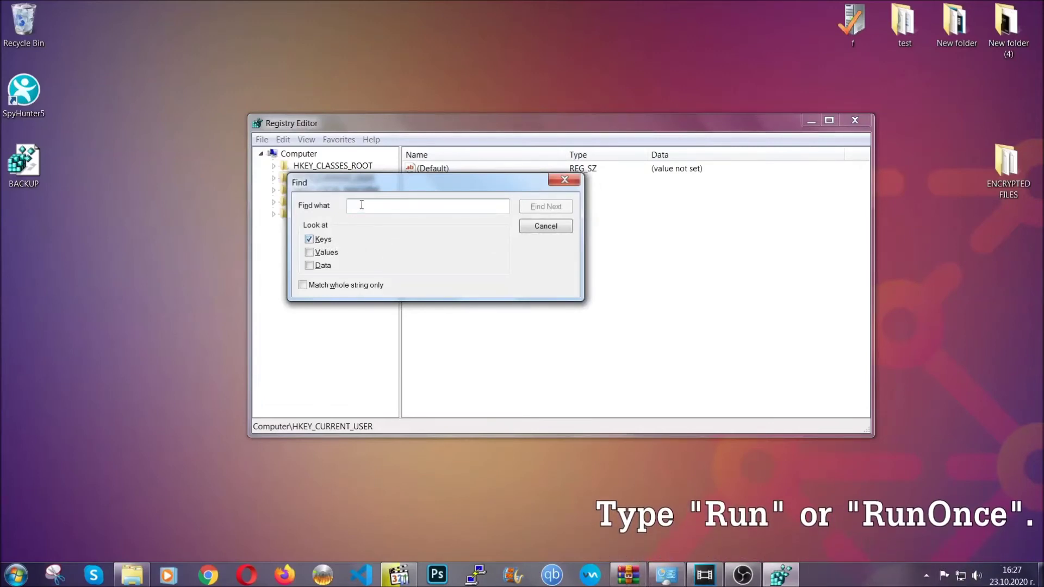
type("RunO")
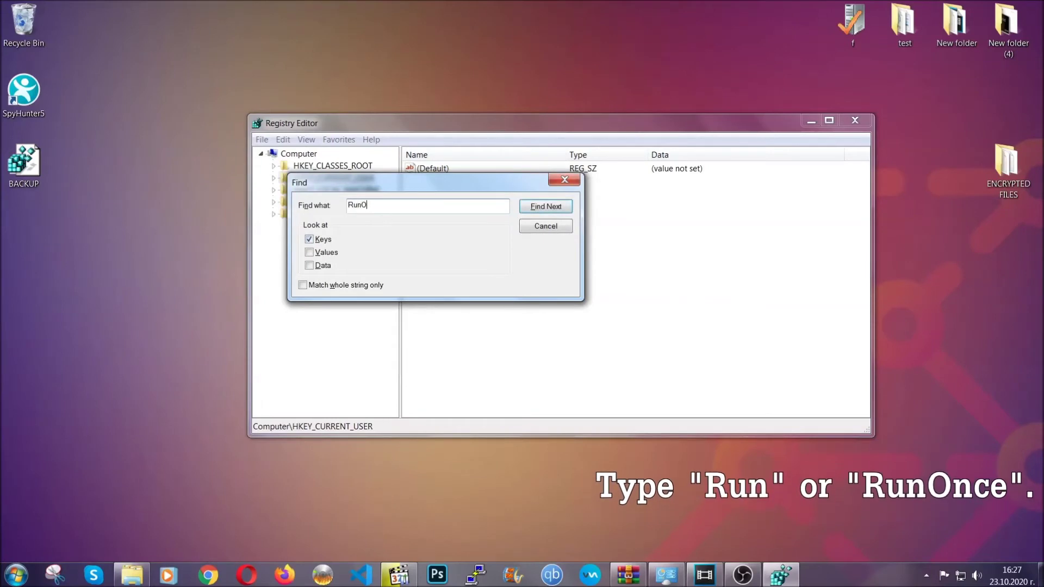
type("nce")
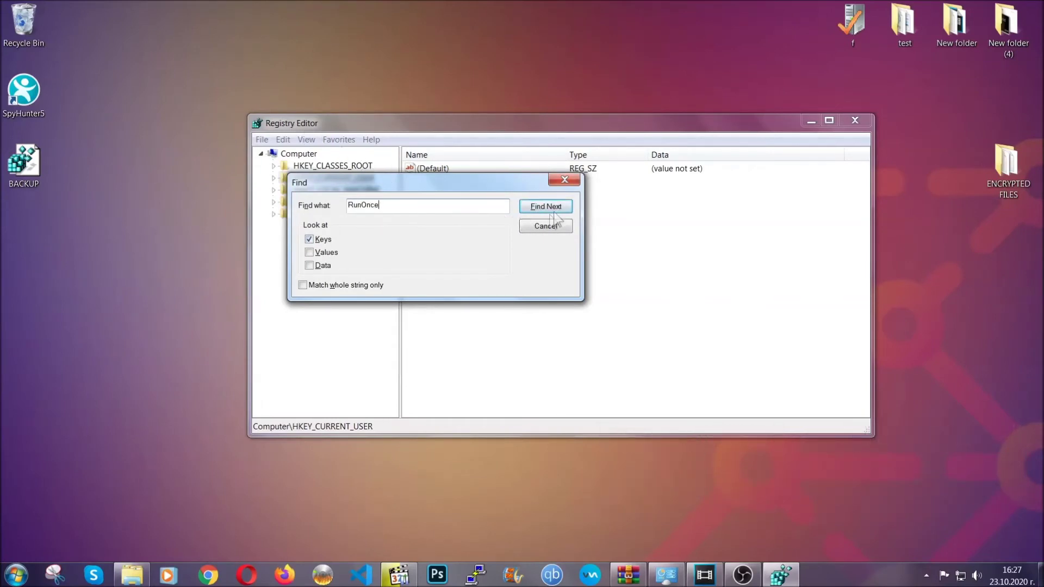
left_click(559, 210)
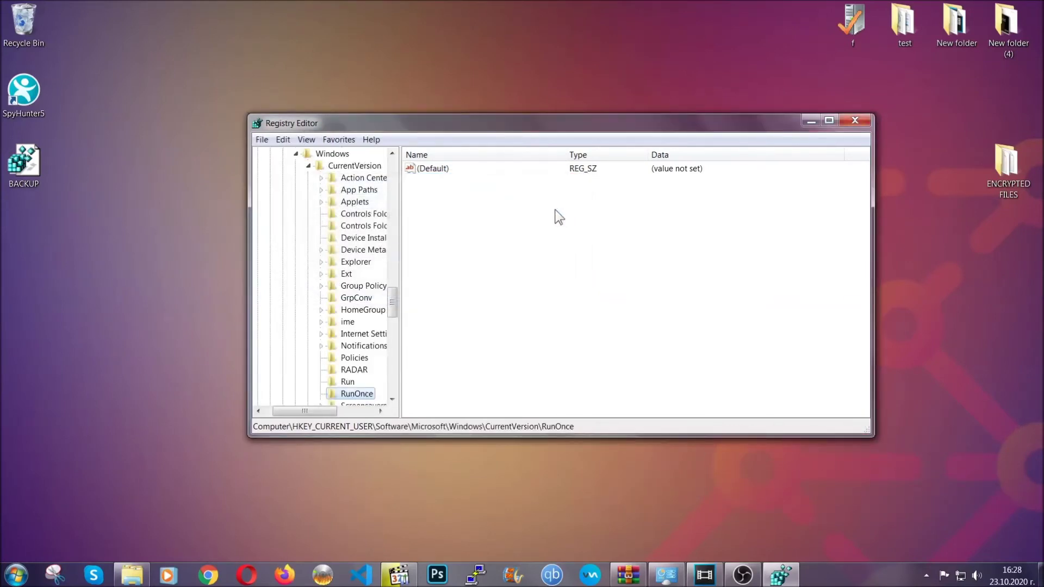
left_click_drag(393, 298, 393, 311)
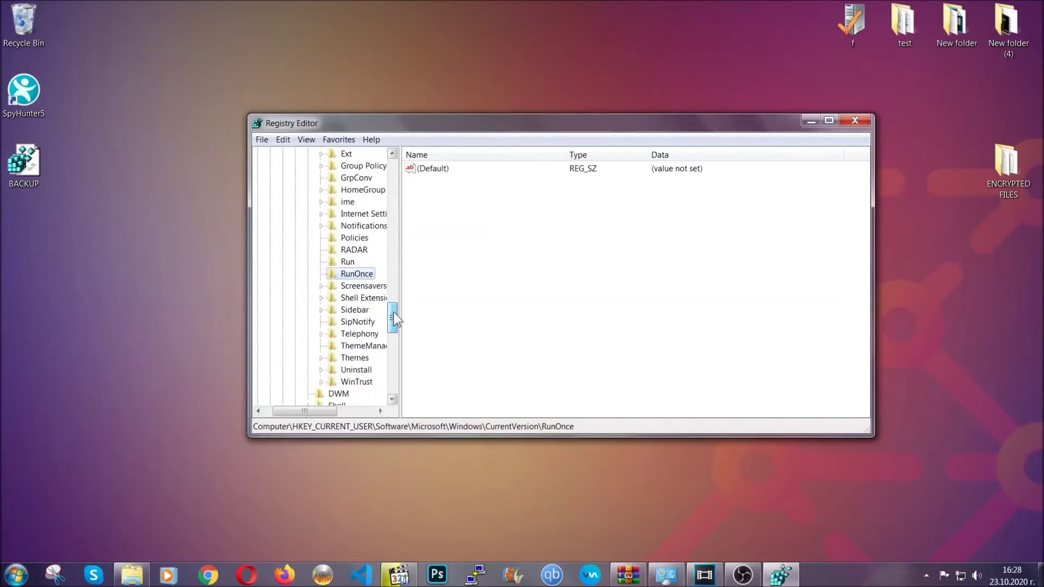
Step: Delete THE VIRUS startup value from the Run key and confirm
left_click(347, 262)
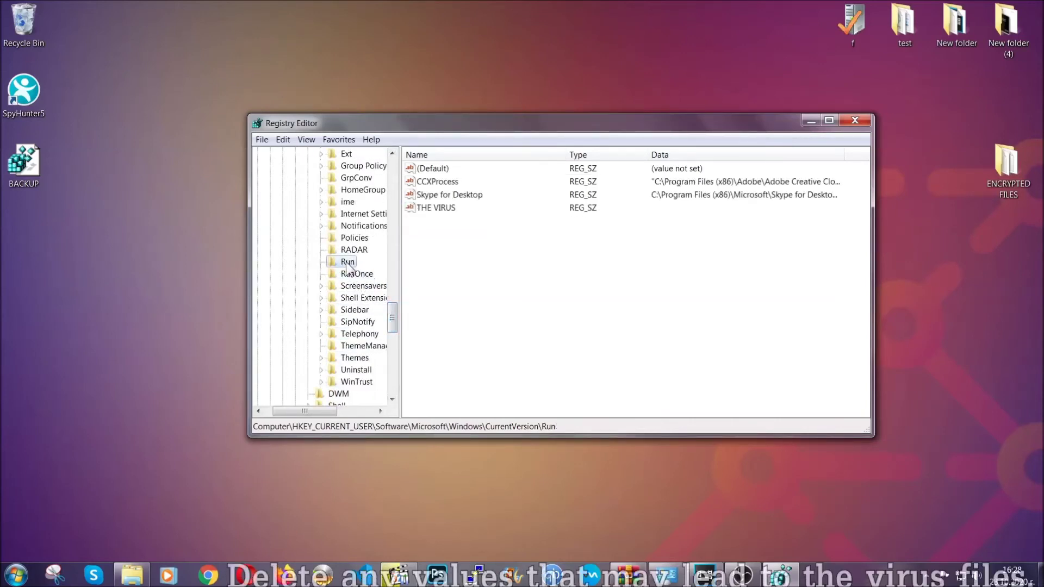
left_click(428, 210)
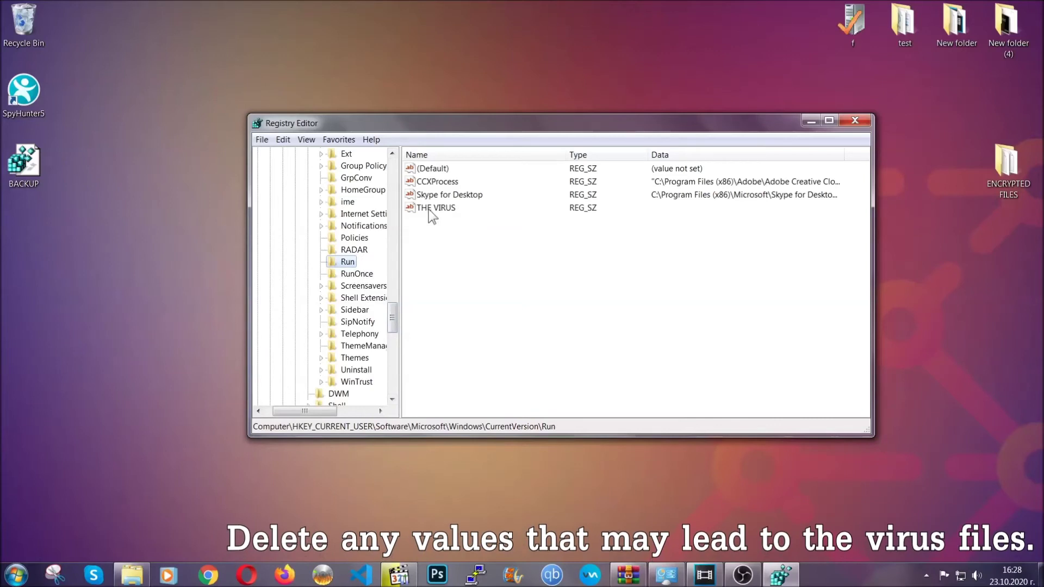
right_click(429, 209)
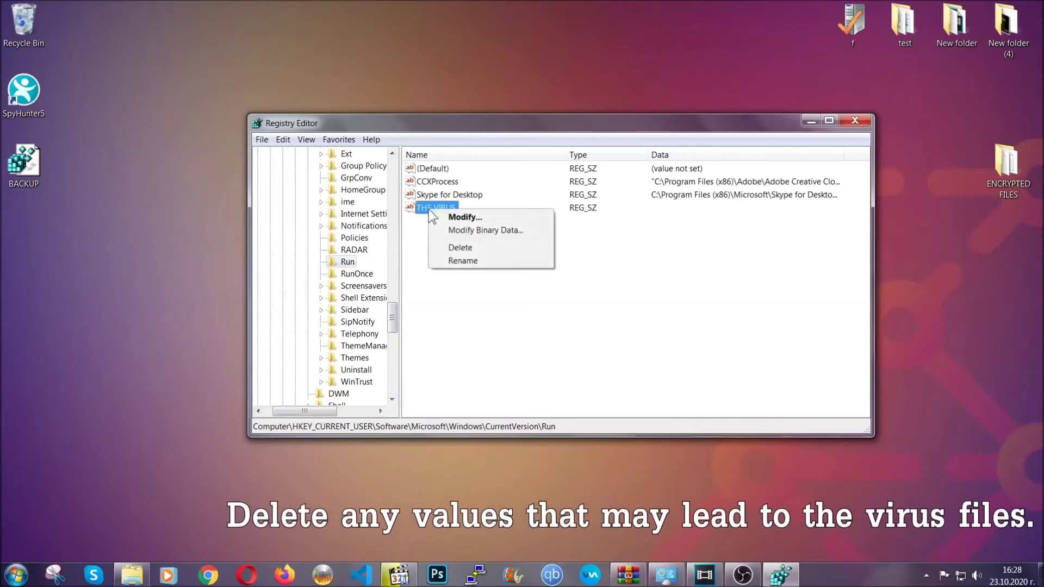
left_click(452, 247)
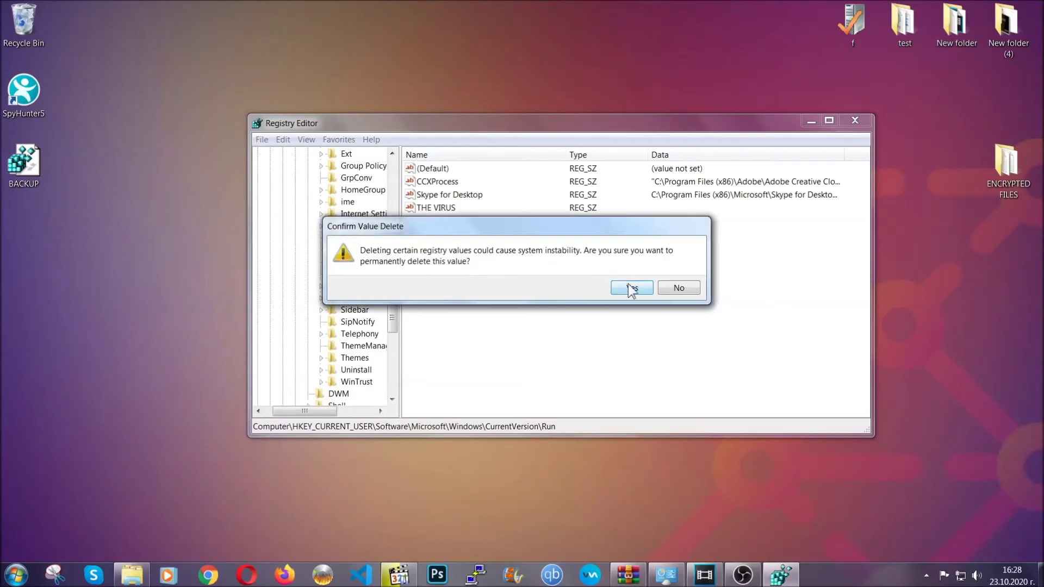
left_click(629, 287)
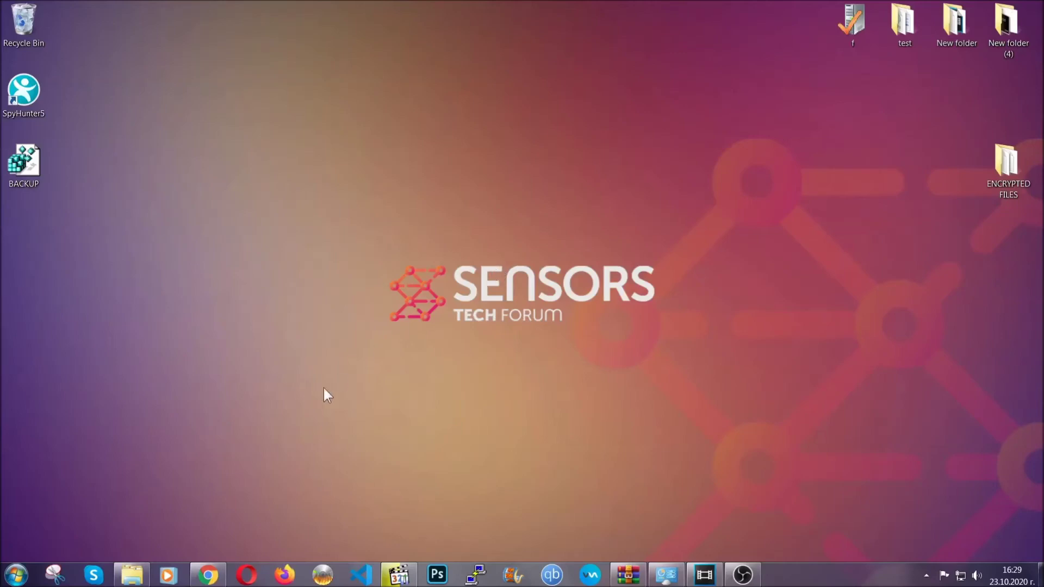
Step: Bring up the browser showing the SensorsTechForum ransomware recovery article from the taskbar
left_click(207, 575)
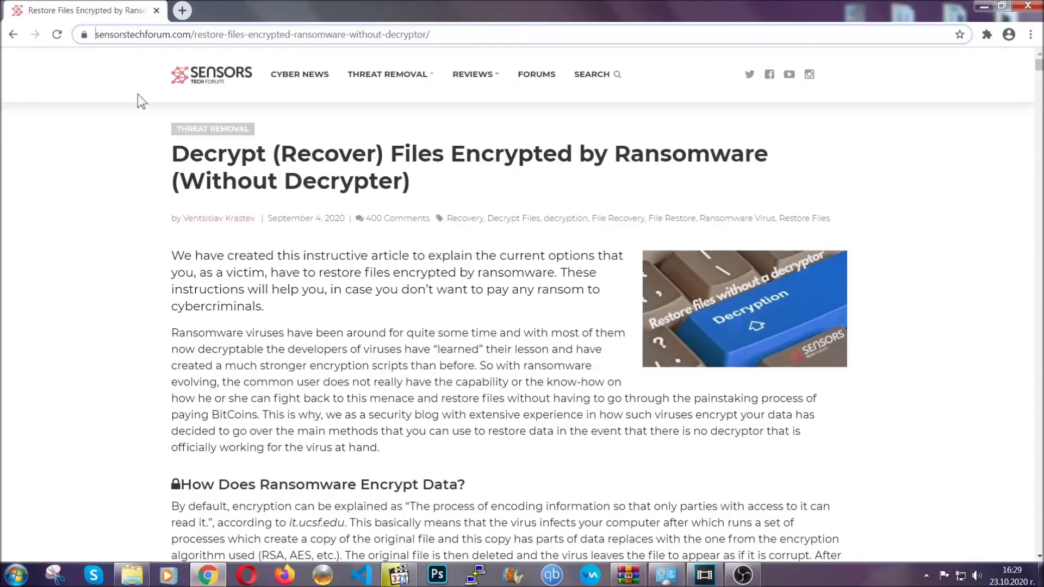
Step: Scroll the recovery article to its methods and expand Method 2 - Restore Data via Windows Backup
left_click_drag(97, 34, 471, 39)
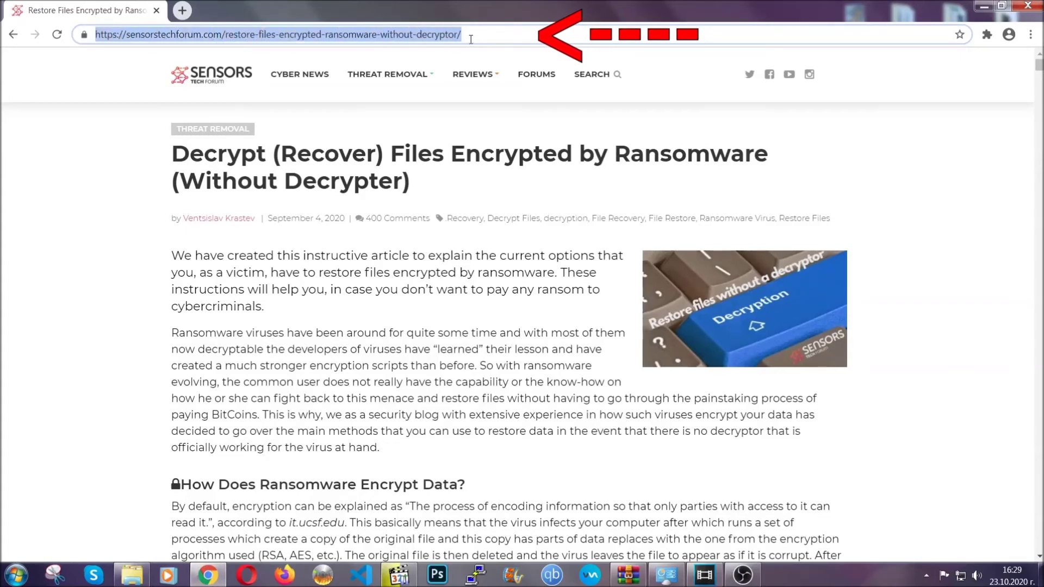
mouse_move(473, 73)
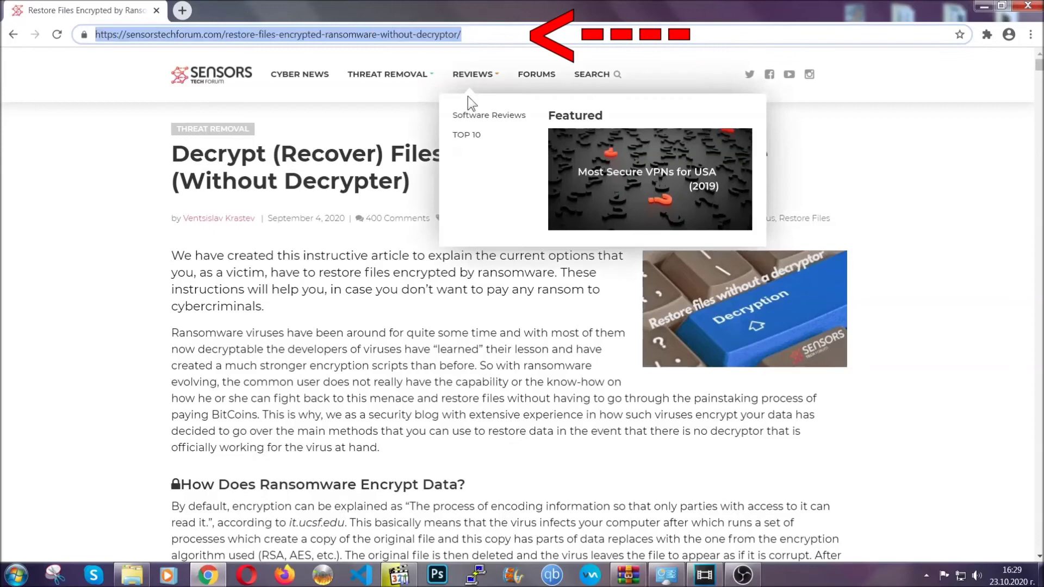
scroll(537, 296, "down", 5)
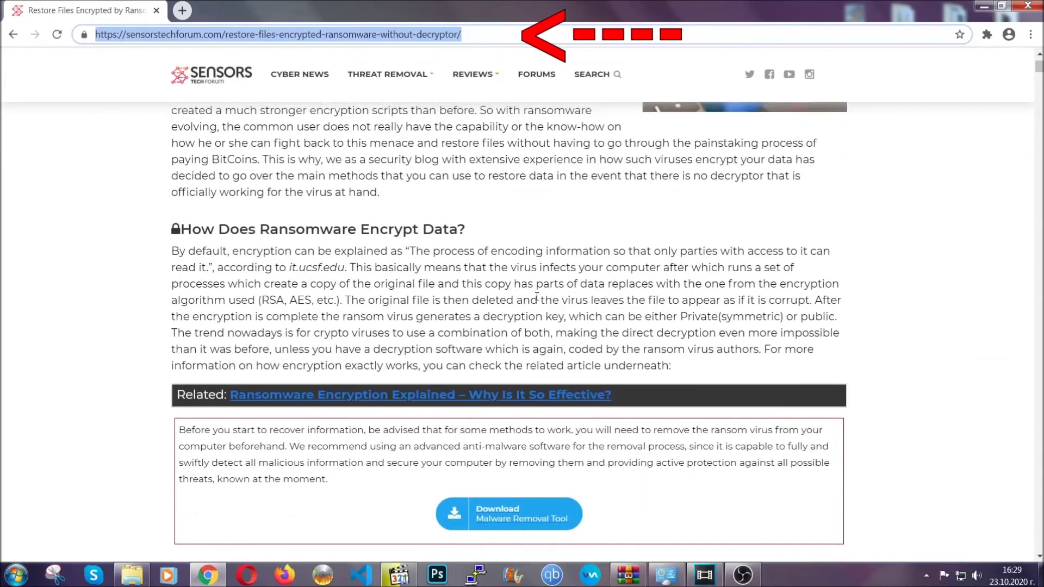
scroll(536, 297, "down", 3)
scroll(537, 296, "down", 3)
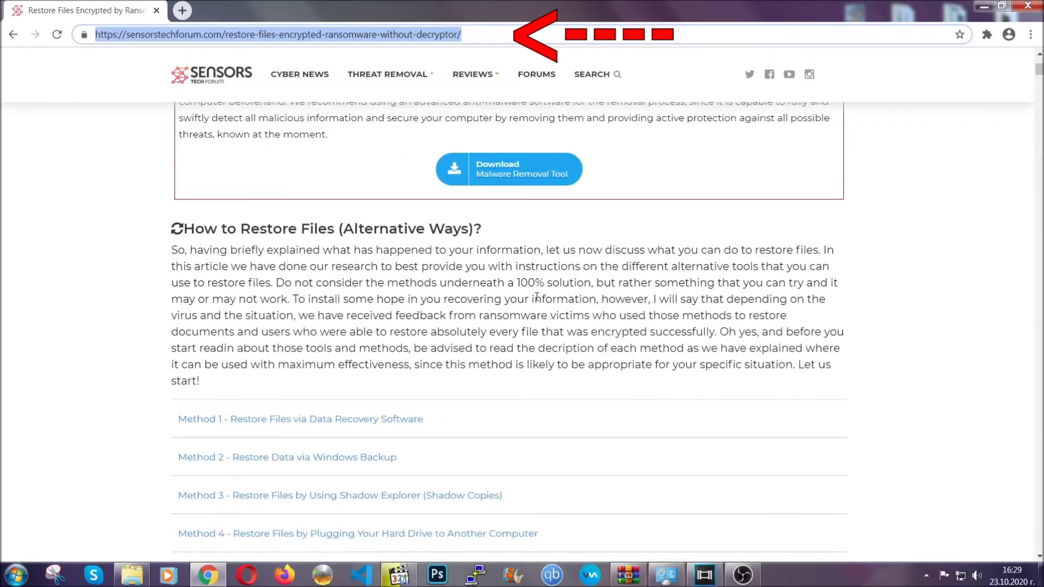
scroll(537, 297, "down", 1)
scroll(538, 299, "down", 2)
scroll(501, 305, "down", 1)
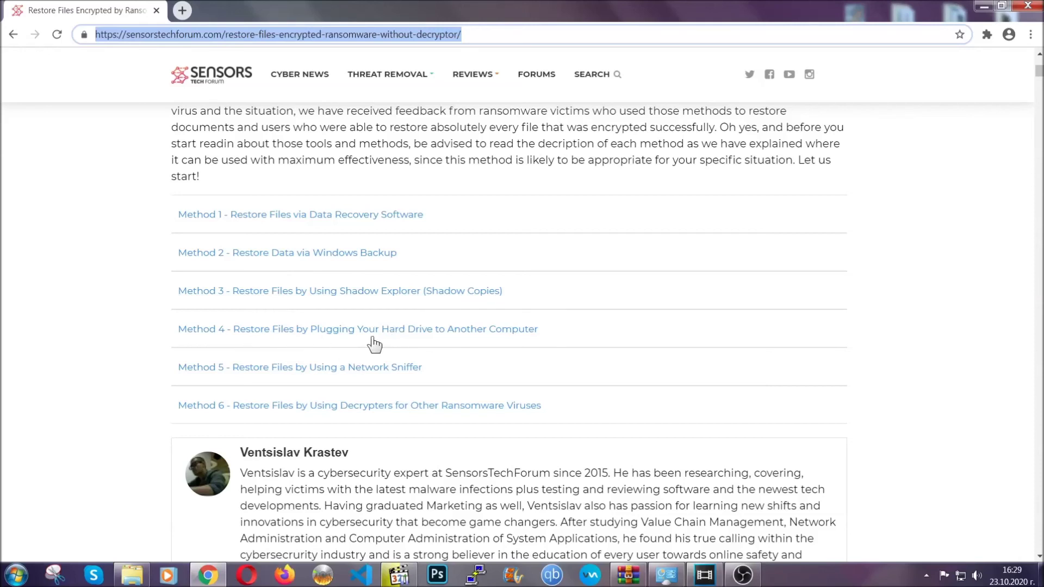
left_click(325, 252)
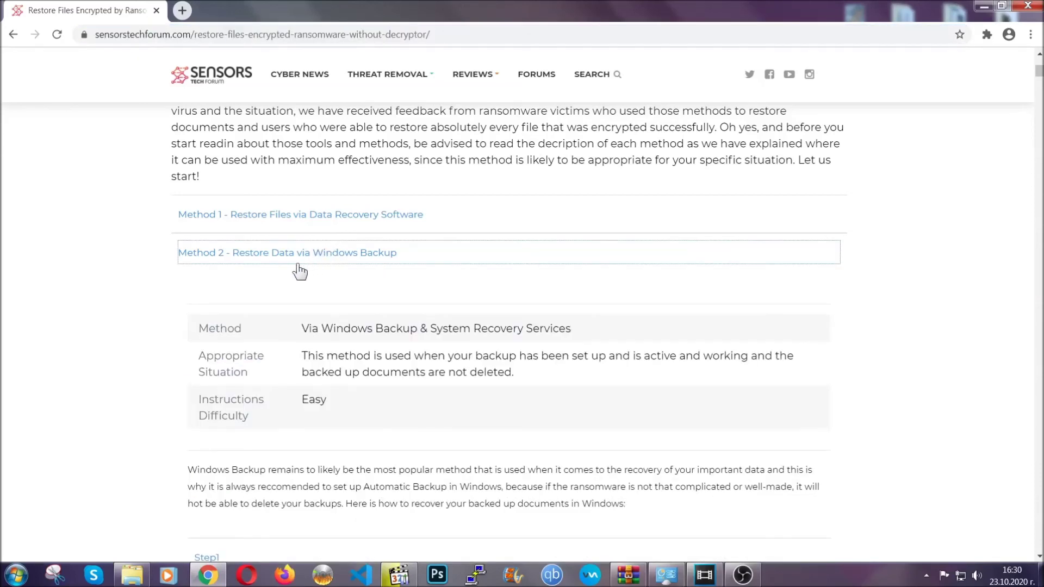
Step: Expand Step1, Step2 and Step3 of the Windows Backup method in the article
left_click_drag(303, 328, 367, 406)
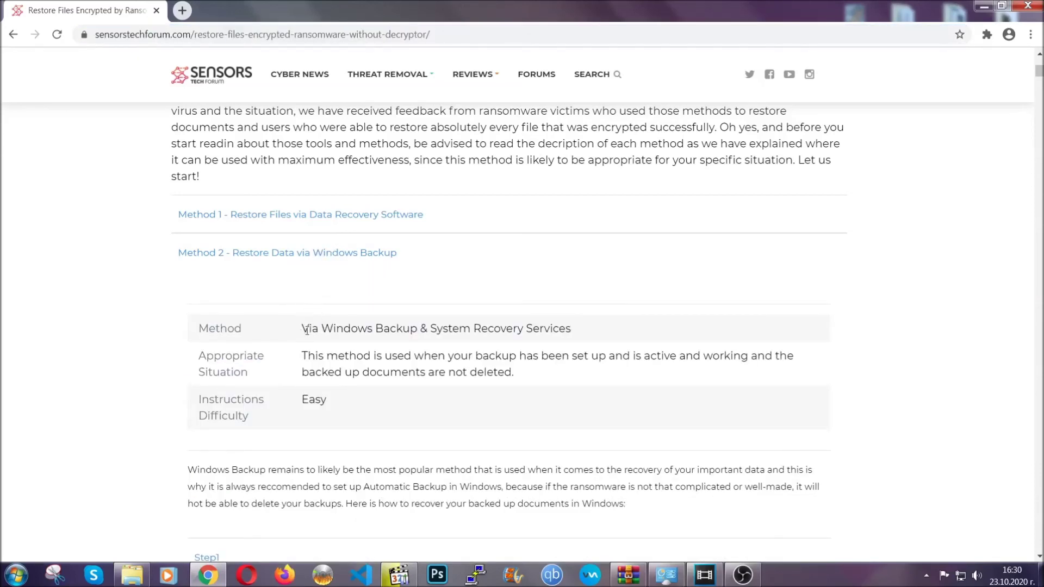
left_click(373, 405)
scroll(373, 405, "down", 4)
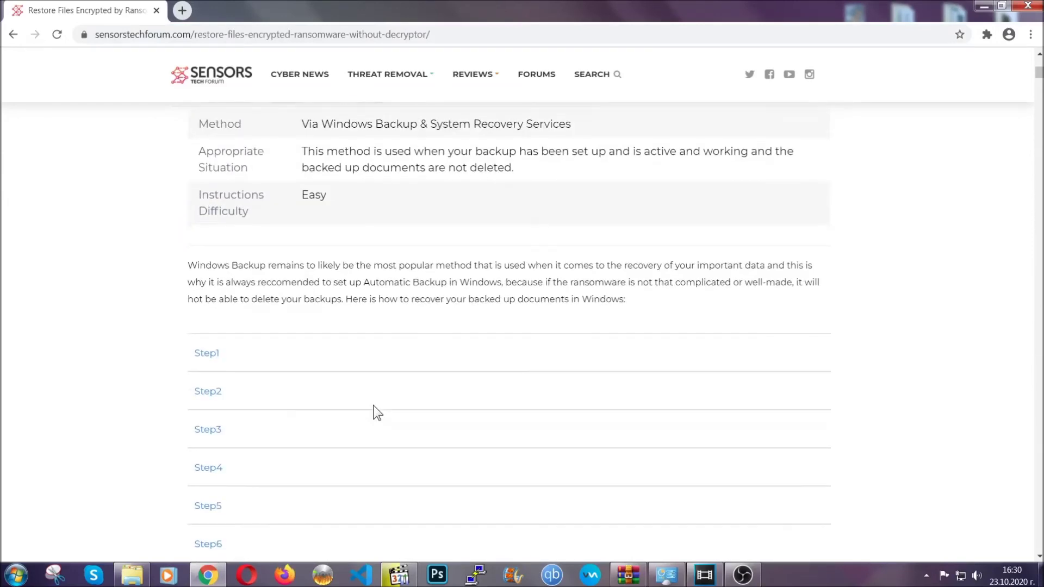
left_click(217, 284)
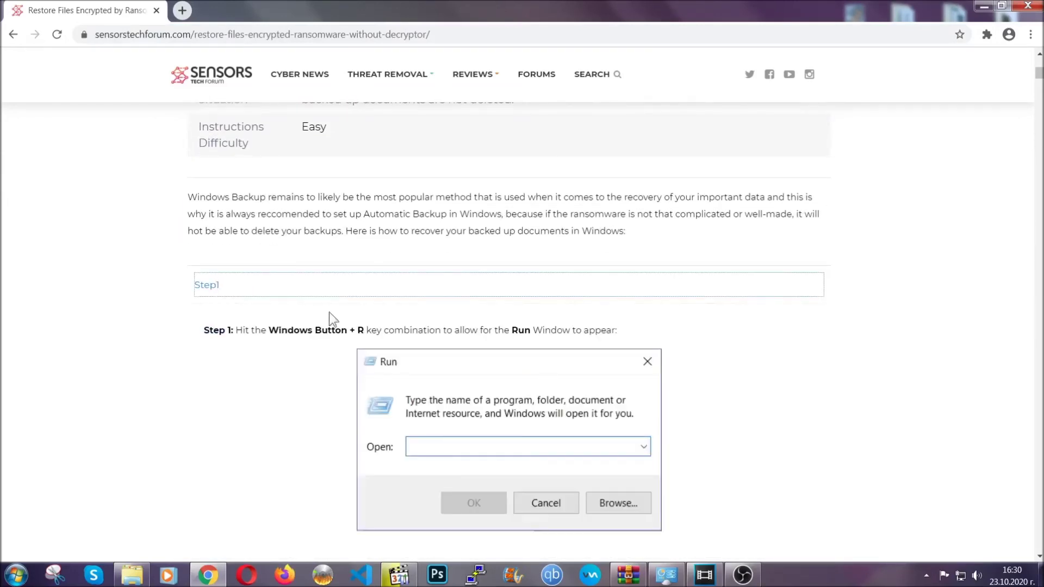
scroll(488, 337, "down", 4)
scroll(488, 338, "down", 1)
left_click(245, 342)
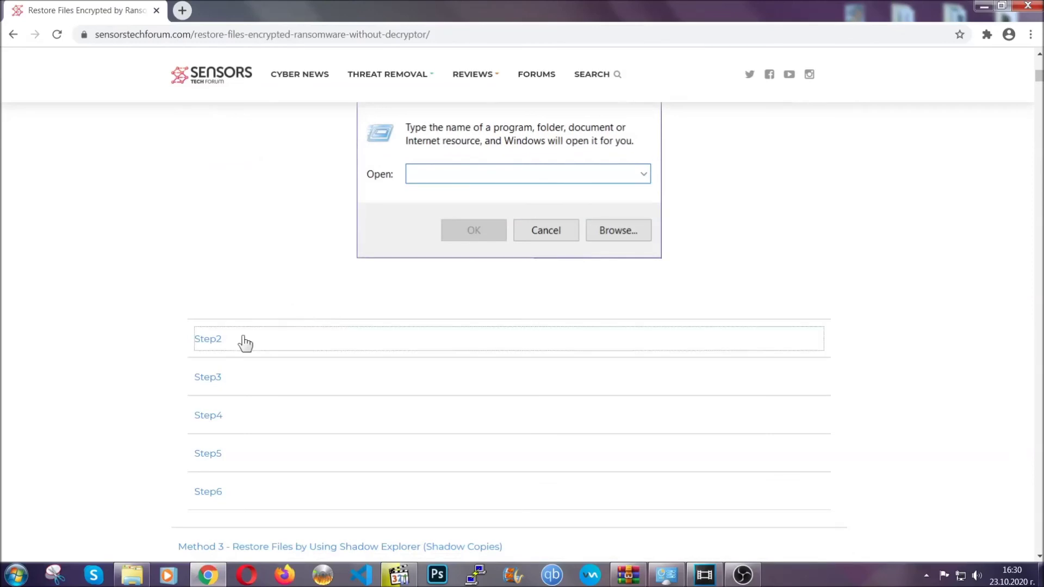
scroll(468, 344, "down", 4)
scroll(439, 364, "down", 1)
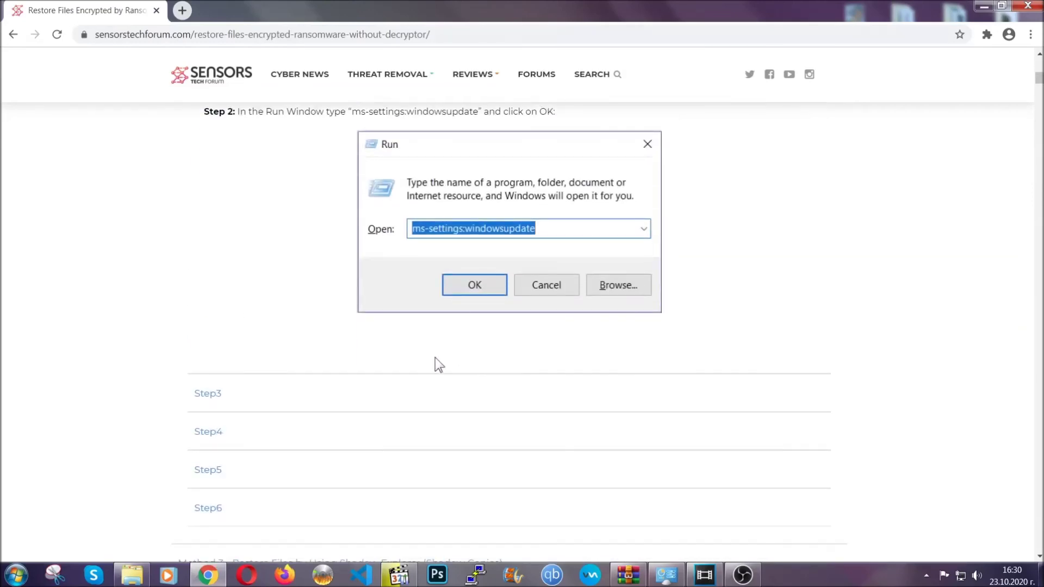
left_click(308, 397)
Step: Review the expanded Windows Backup steps, scroll back up, and minimize Chrome to the desktop
scroll(461, 373, "down", 1)
scroll(461, 368, "down", 3)
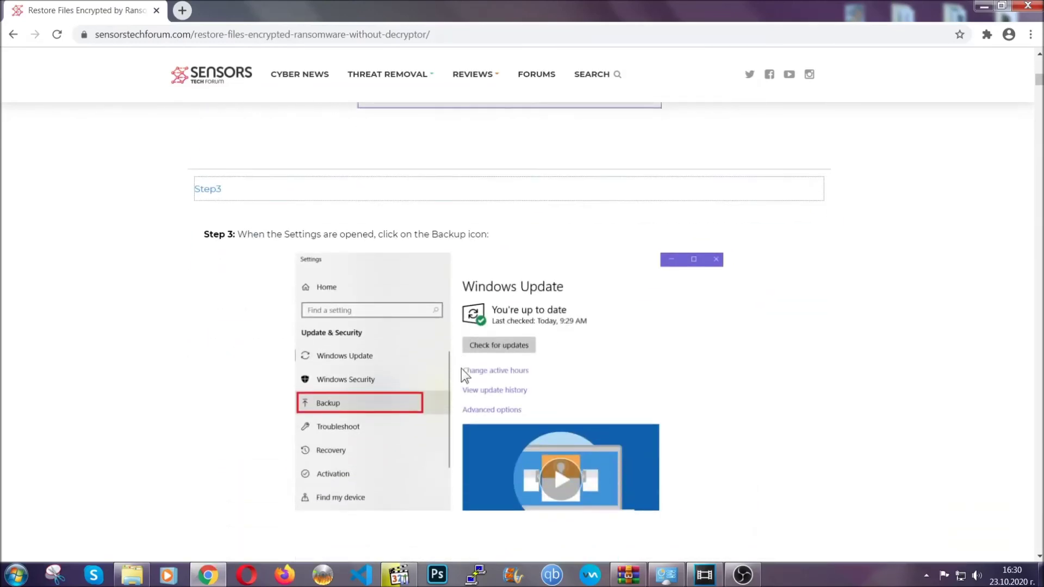
scroll(461, 369, "down", 3)
scroll(459, 372, "down", 2)
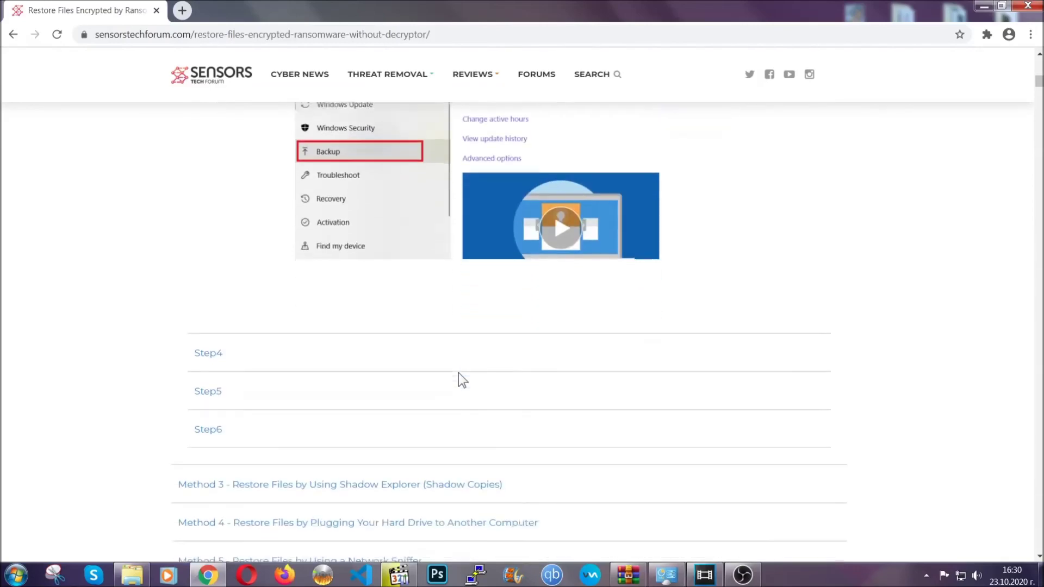
scroll(458, 373, "down", 2)
scroll(458, 373, "down", 3)
scroll(458, 373, "down", 2)
scroll(458, 373, "down", 1)
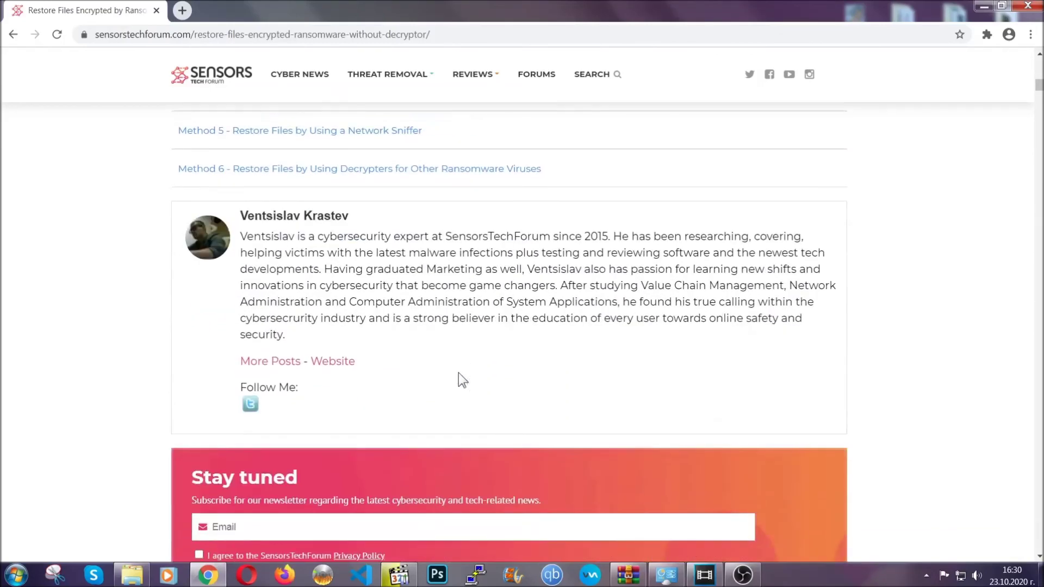
scroll(458, 373, "up", 5)
scroll(456, 383, "up", 5)
scroll(456, 387, "up", 5)
scroll(456, 390, "up", 5)
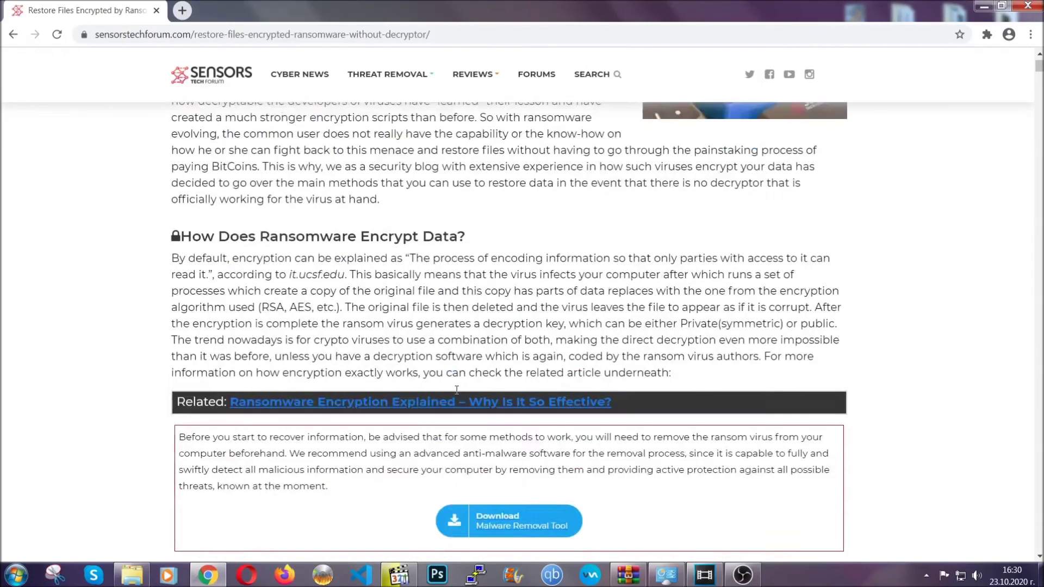
scroll(457, 389, "up", 5)
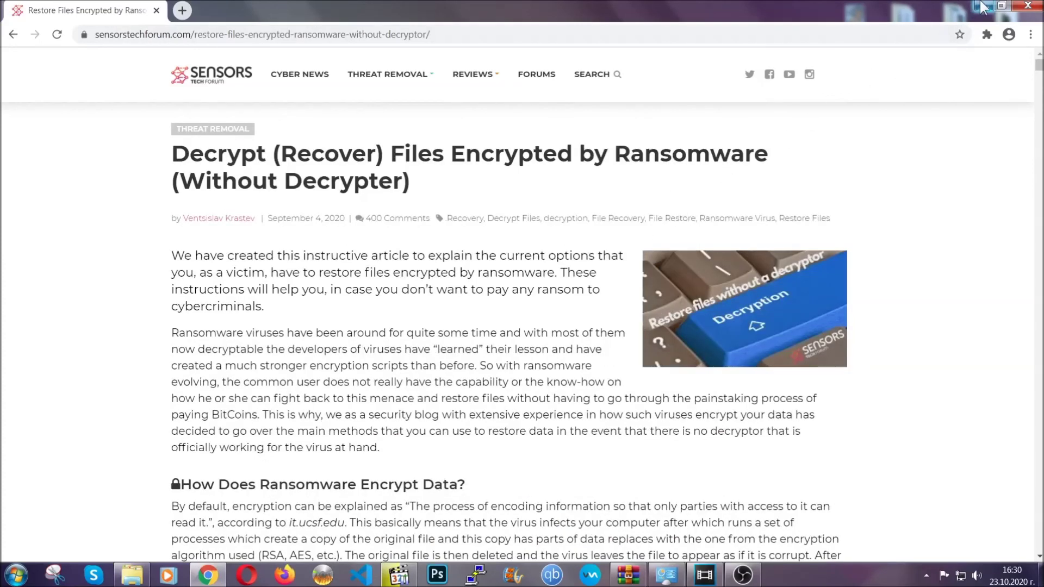
left_click(981, 6)
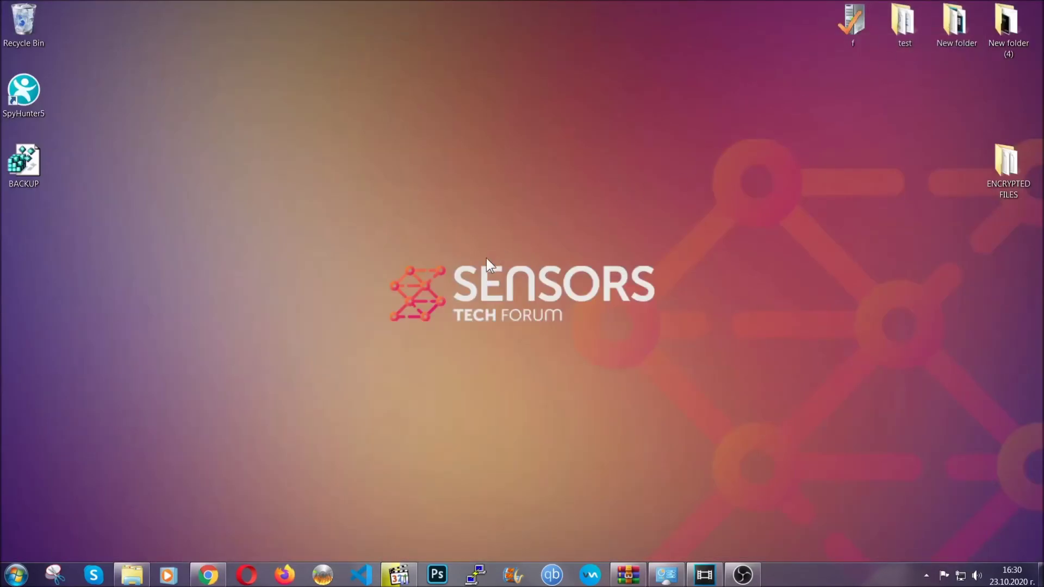